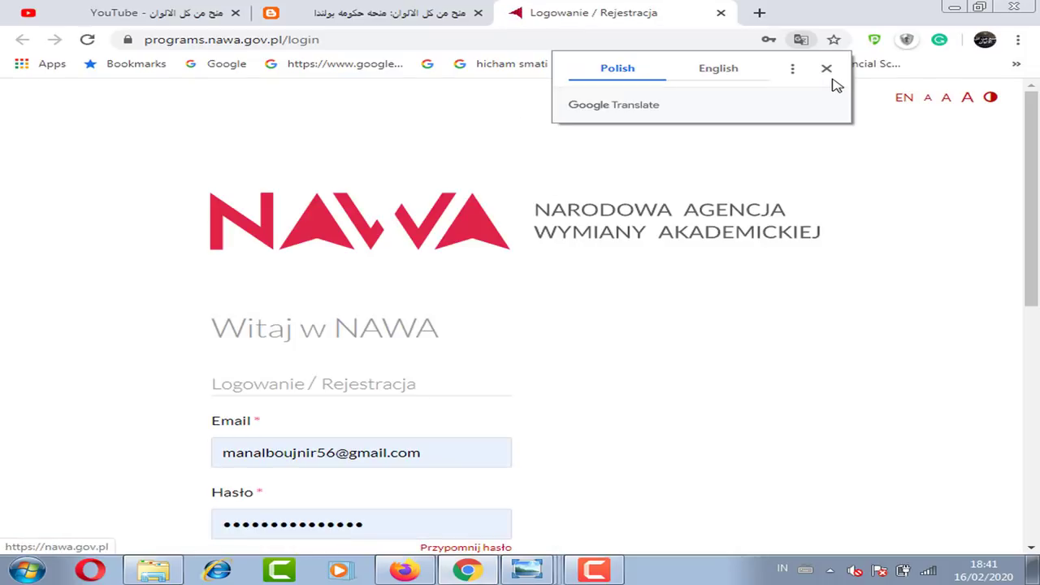
Translate the NAWA login page into English and open the form for creating an account.
{"action": "left_click", "coordinate": [730, 72]}
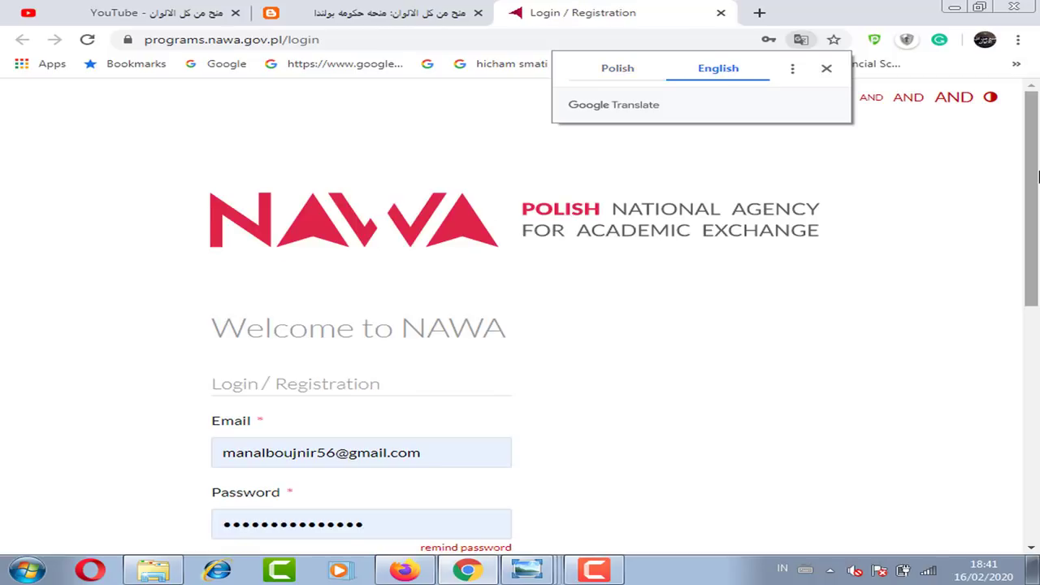
{"action": "scroll", "coordinate": [1037, 177], "scroll_direction": "down", "scroll_amount": 2}
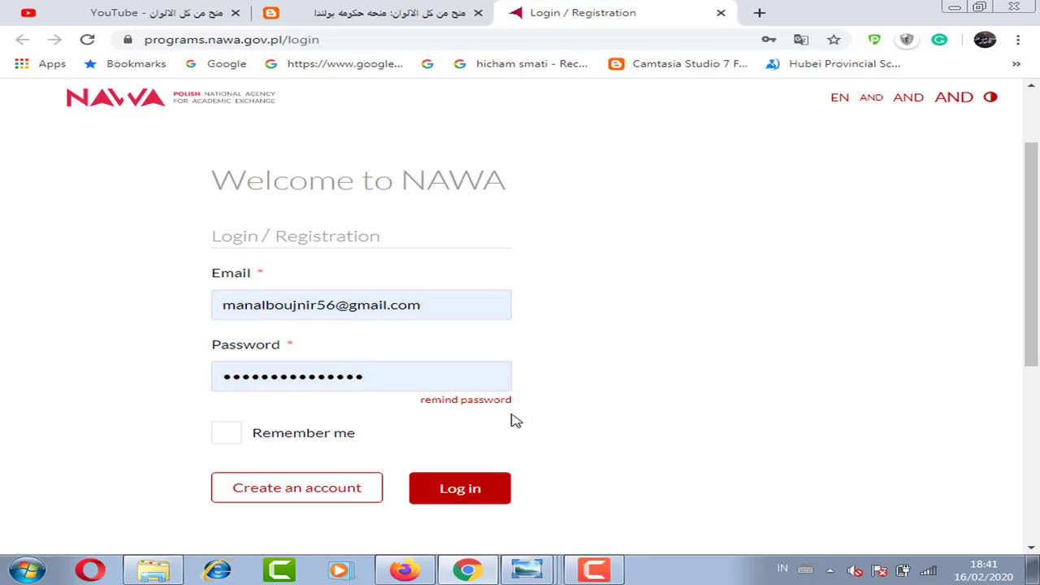
{"action": "scroll", "coordinate": [1038, 290], "scroll_direction": "down", "scroll_amount": 1}
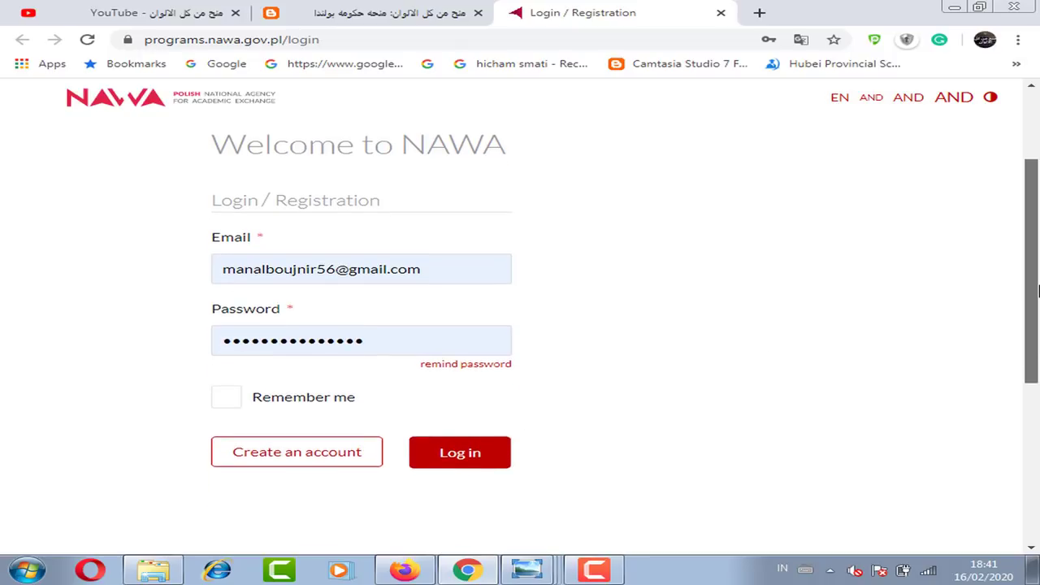
{"action": "scroll", "coordinate": [1039, 291], "scroll_direction": "down", "scroll_amount": 1}
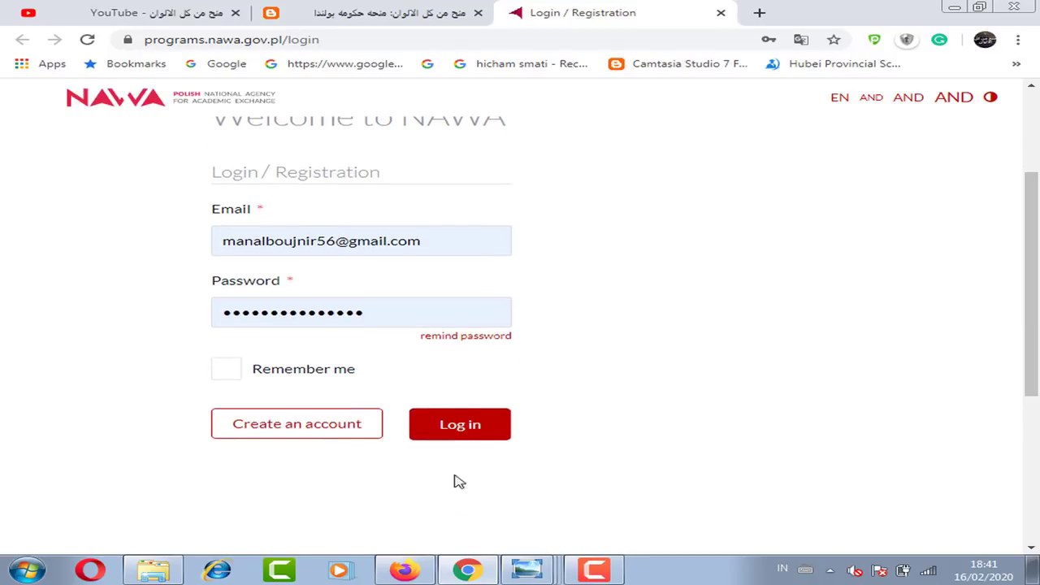
{"action": "left_click", "coordinate": [300, 426]}
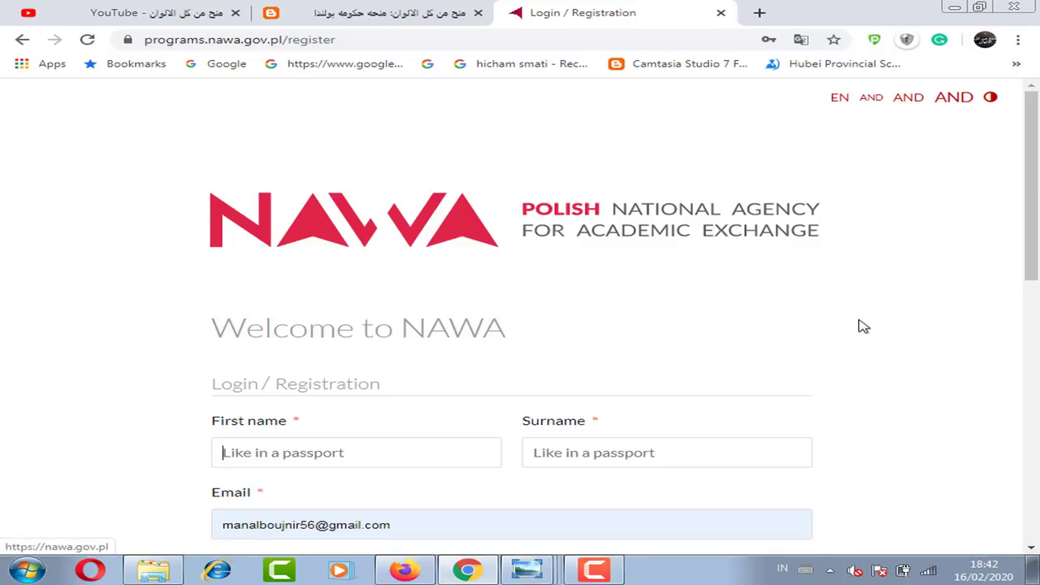
In the registration form, accept the regulations, confirm reading the information obligation and agree to receive the NAWA newsletter.
{"action": "scroll", "coordinate": [1038, 208], "scroll_direction": "down", "scroll_amount": 2}
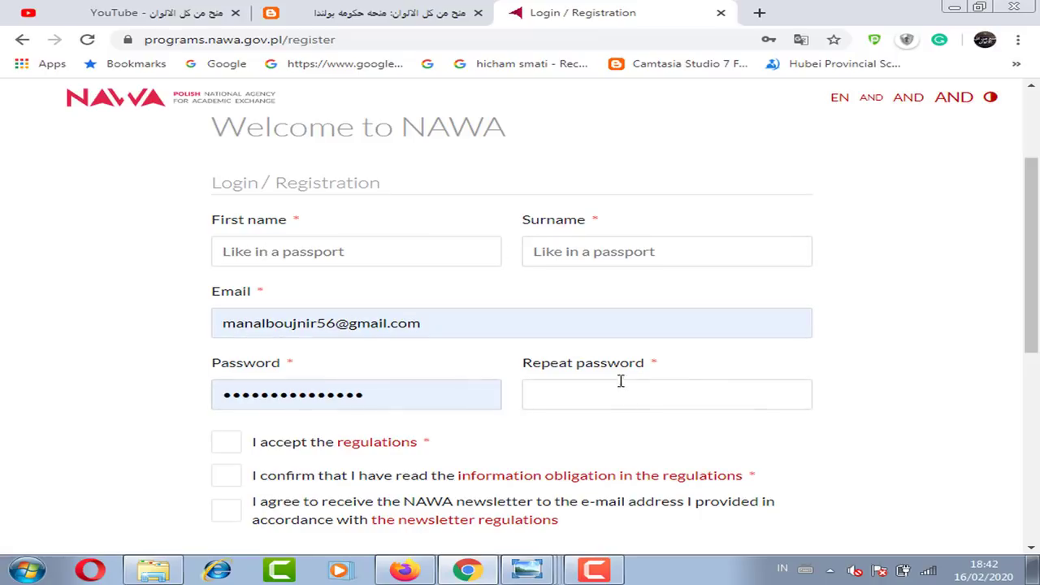
{"action": "scroll", "coordinate": [620, 379], "scroll_direction": "down", "scroll_amount": 1}
{"action": "left_click", "coordinate": [229, 399]}
{"action": "left_click", "coordinate": [225, 430]}
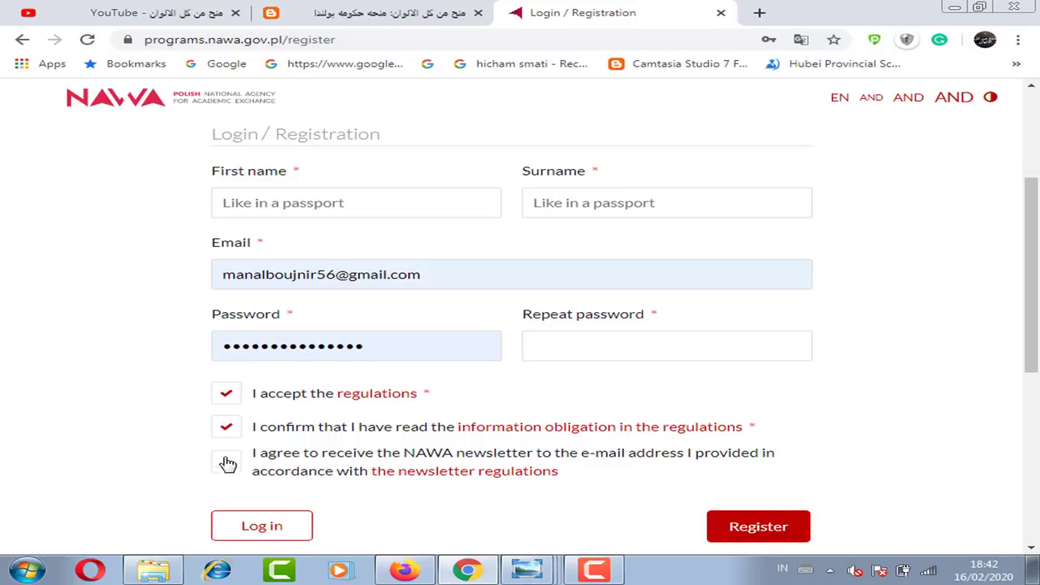
{"action": "left_click", "coordinate": [227, 462]}
{"action": "scroll", "coordinate": [809, 529], "scroll_direction": "down", "scroll_amount": 2}
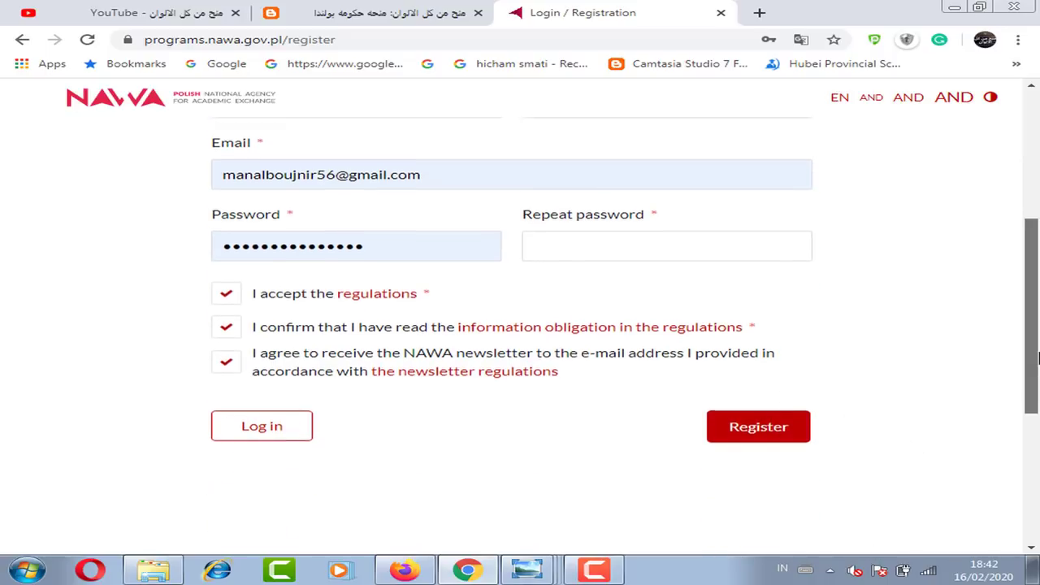
{"action": "scroll", "coordinate": [809, 494], "scroll_direction": "up", "scroll_amount": 1}
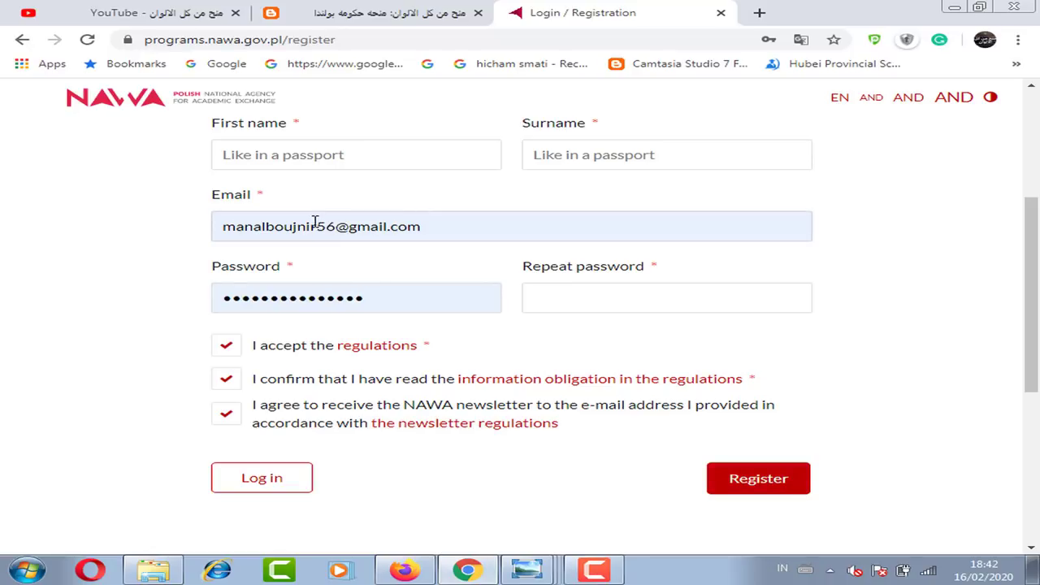
{"action": "scroll", "coordinate": [1036, 302], "scroll_direction": "up", "scroll_amount": 1}
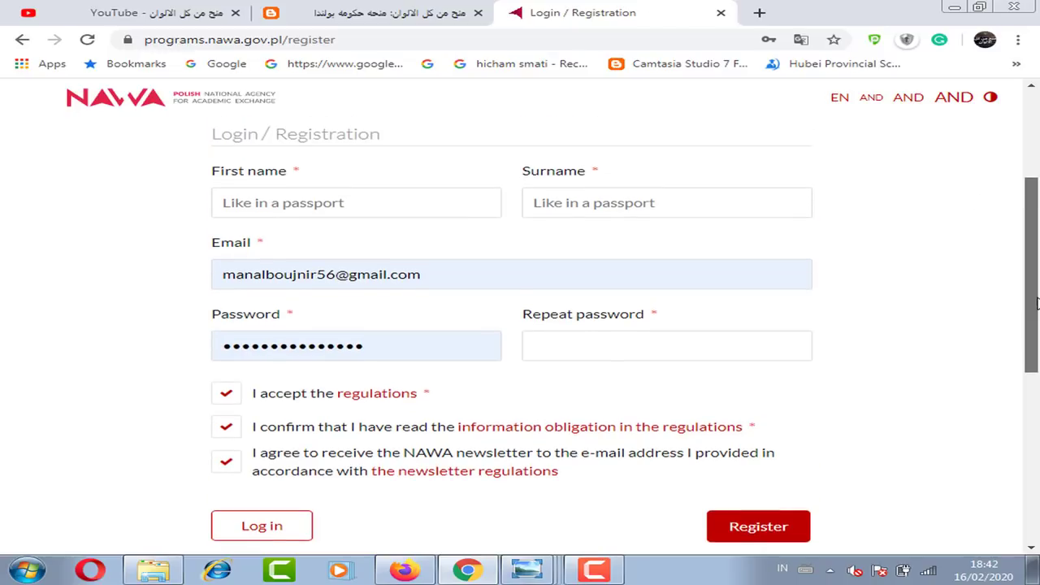
{"action": "scroll", "coordinate": [1036, 304], "scroll_direction": "down", "scroll_amount": 1}
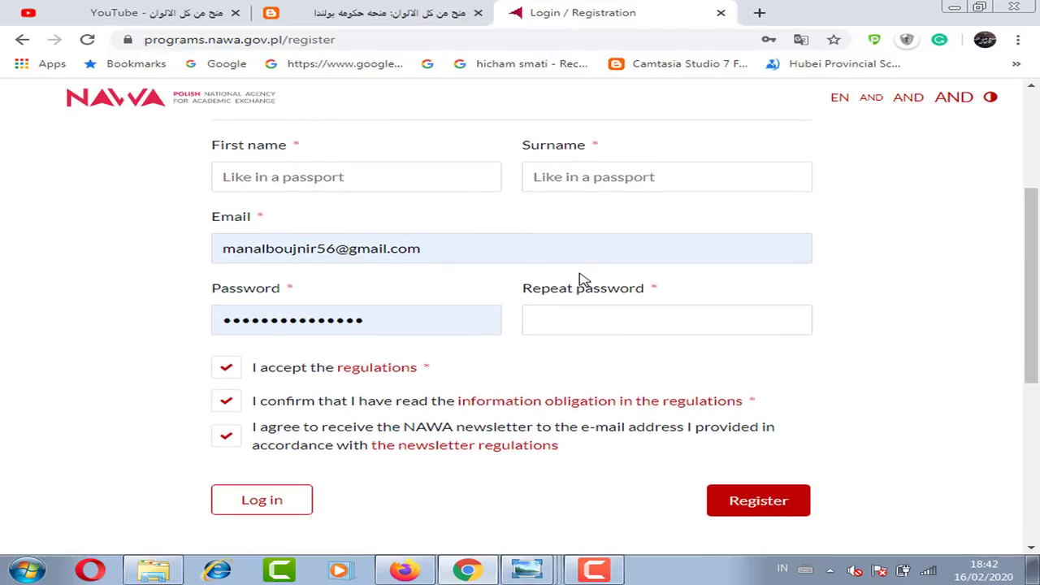
Return to the login form, log in with the prefilled account credentials and open the list of programmes.
{"action": "left_click", "coordinate": [260, 504]}
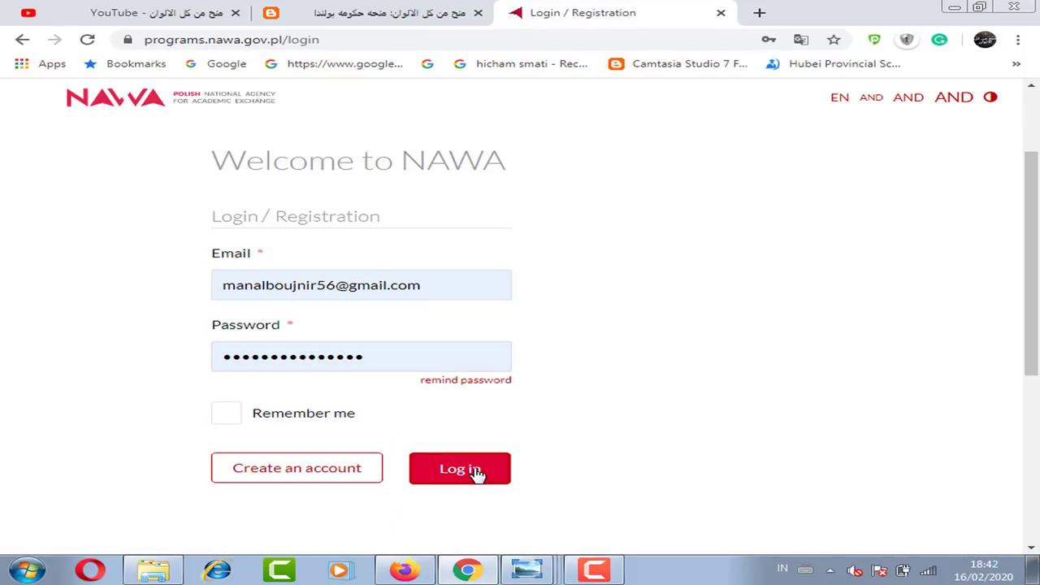
{"action": "left_click", "coordinate": [477, 474]}
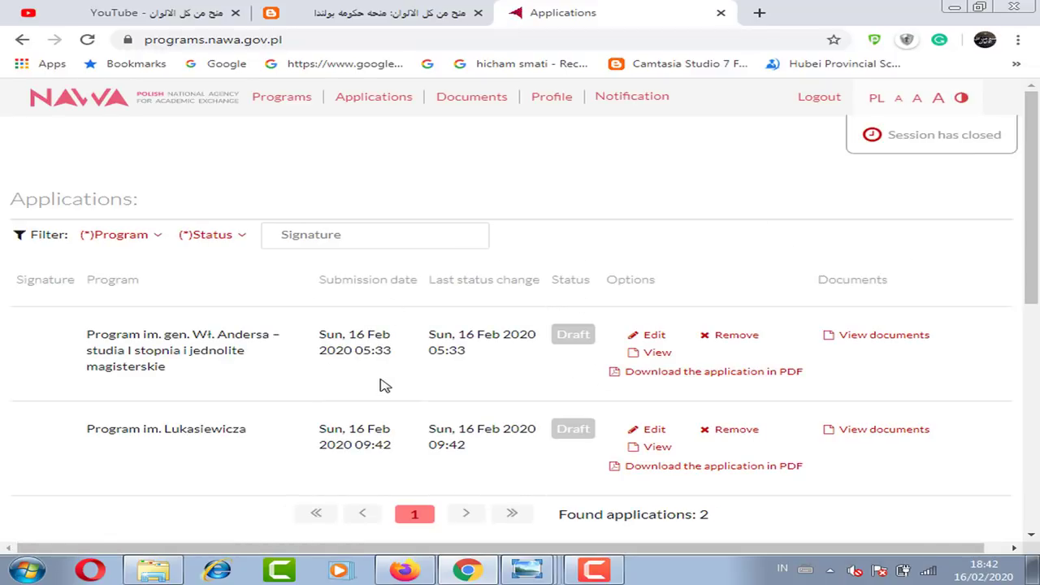
{"action": "left_click", "coordinate": [294, 107]}
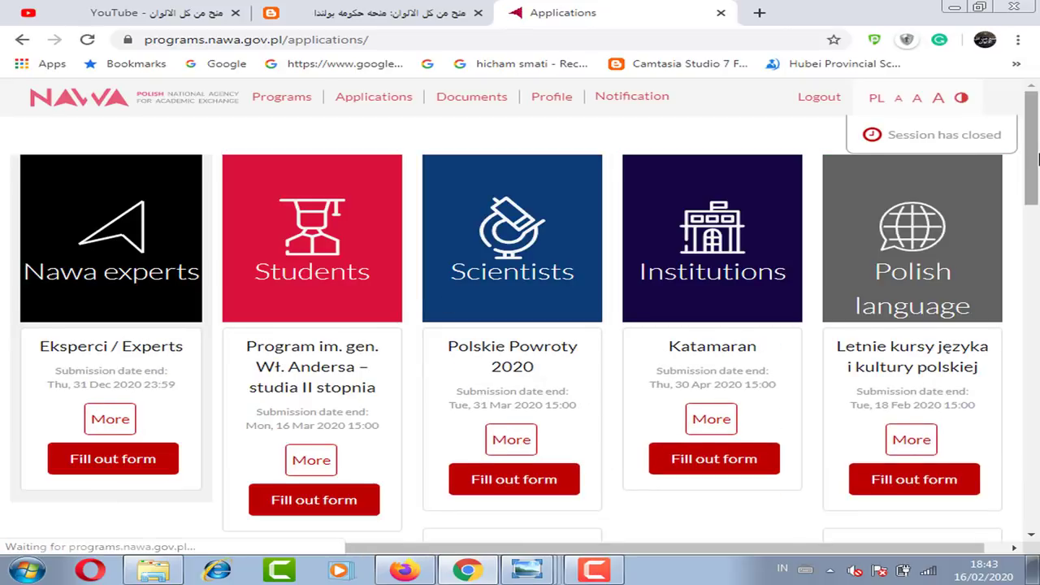
Find Program im. Lukasiewicza among the student programmes and open its application form for filling out.
{"action": "scroll", "coordinate": [1036, 197], "scroll_direction": "down", "scroll_amount": 2}
{"action": "left_click_drag", "start_coordinate": [1037, 197], "coordinate": [1030, 130]}
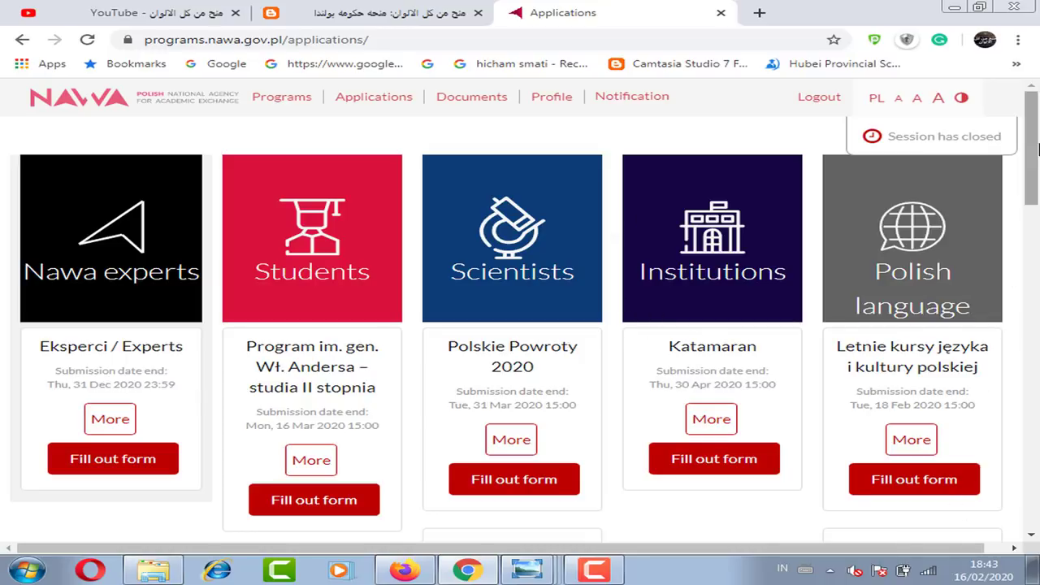
{"action": "left_click_drag", "start_coordinate": [1035, 144], "coordinate": [1036, 276]}
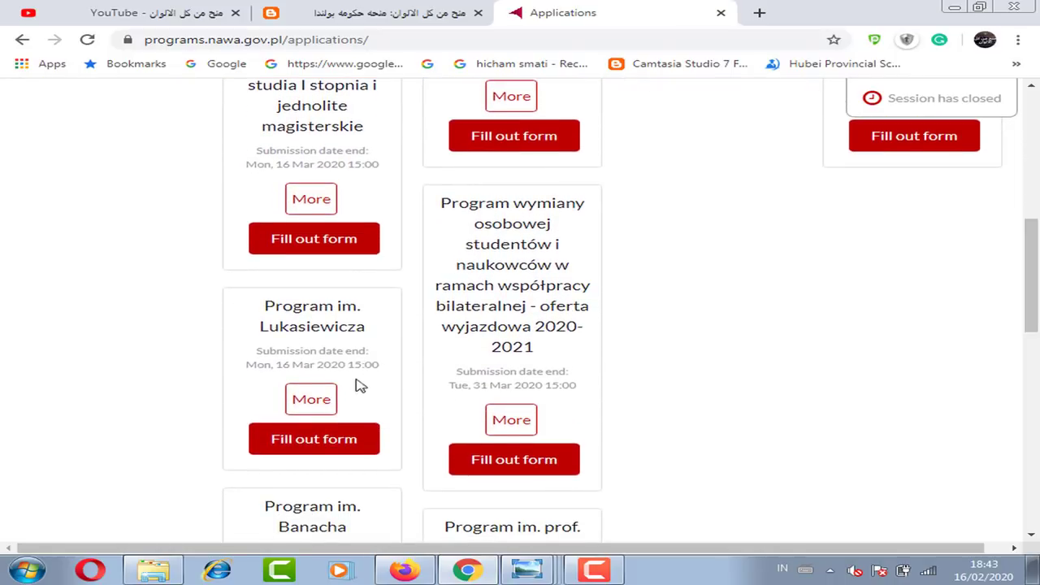
{"action": "left_click", "coordinate": [322, 450]}
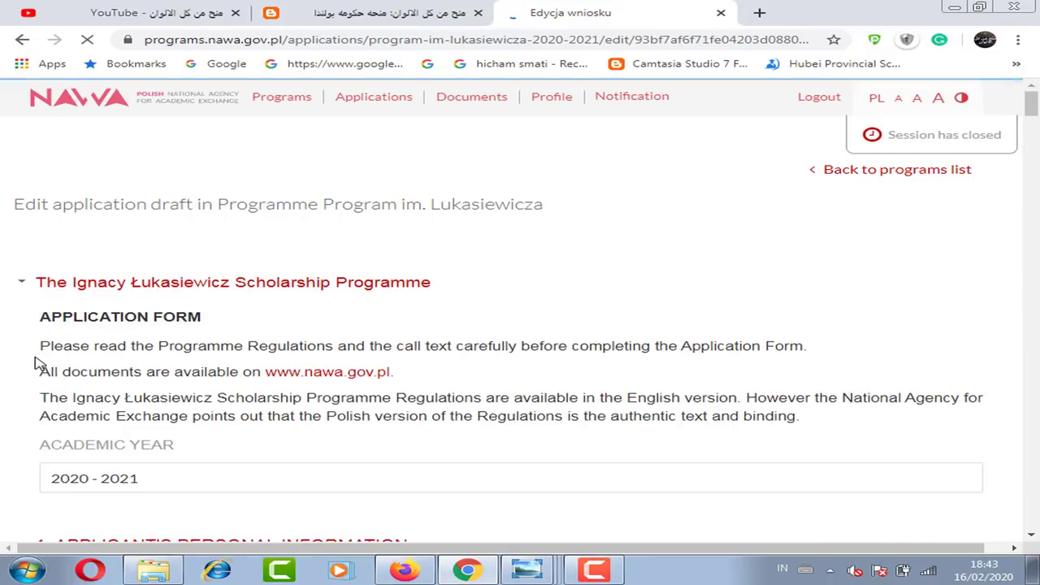
Examine the applicant's personal information section of the application form, from the name fields to the emergency contact details.
{"action": "scroll", "coordinate": [1030, 111], "scroll_direction": "down", "scroll_amount": 1}
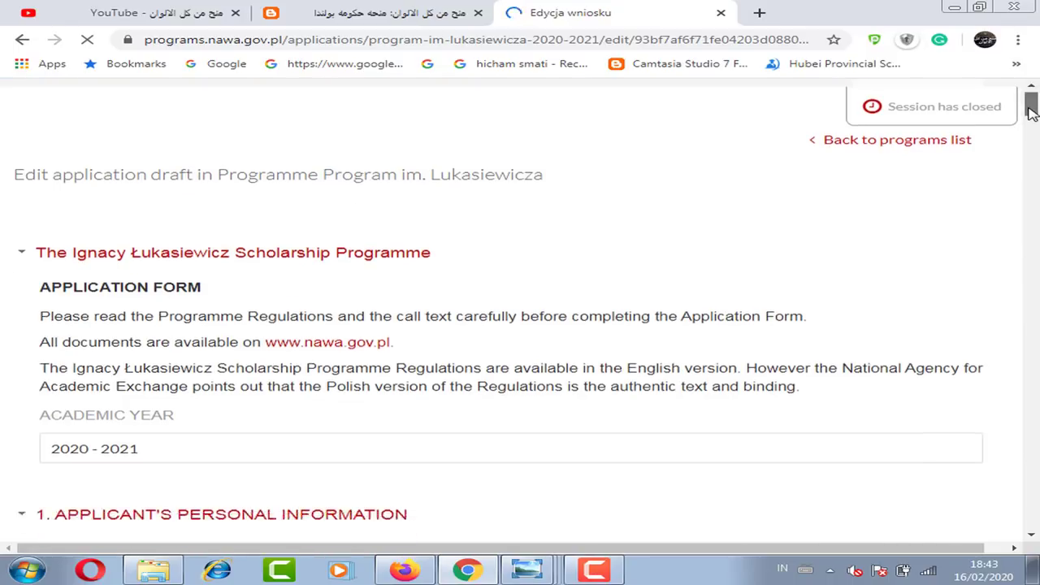
{"action": "scroll", "coordinate": [1030, 112], "scroll_direction": "down", "scroll_amount": 1}
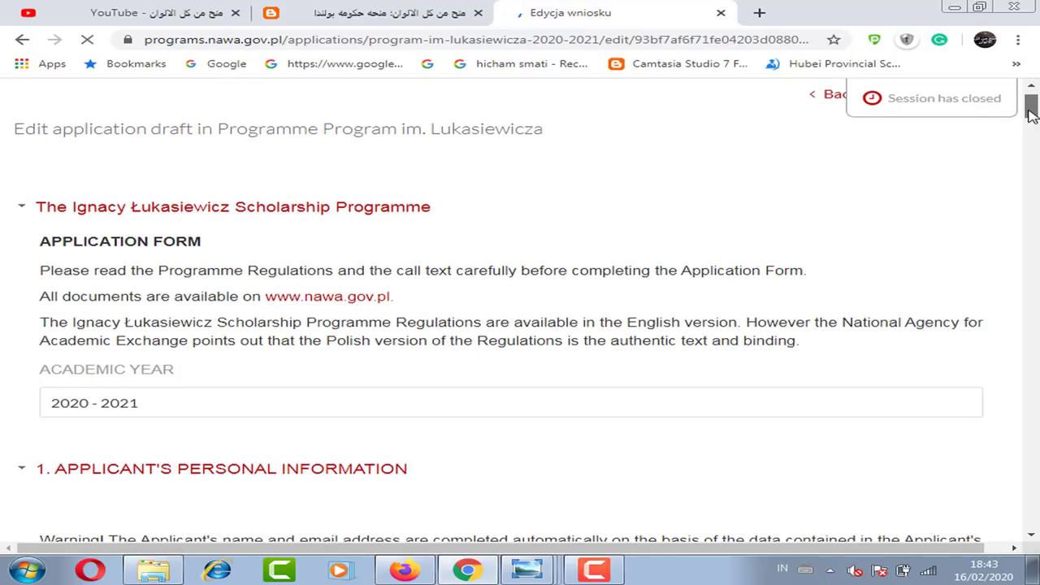
{"action": "left_click_drag", "start_coordinate": [1030, 111], "coordinate": [1034, 133]}
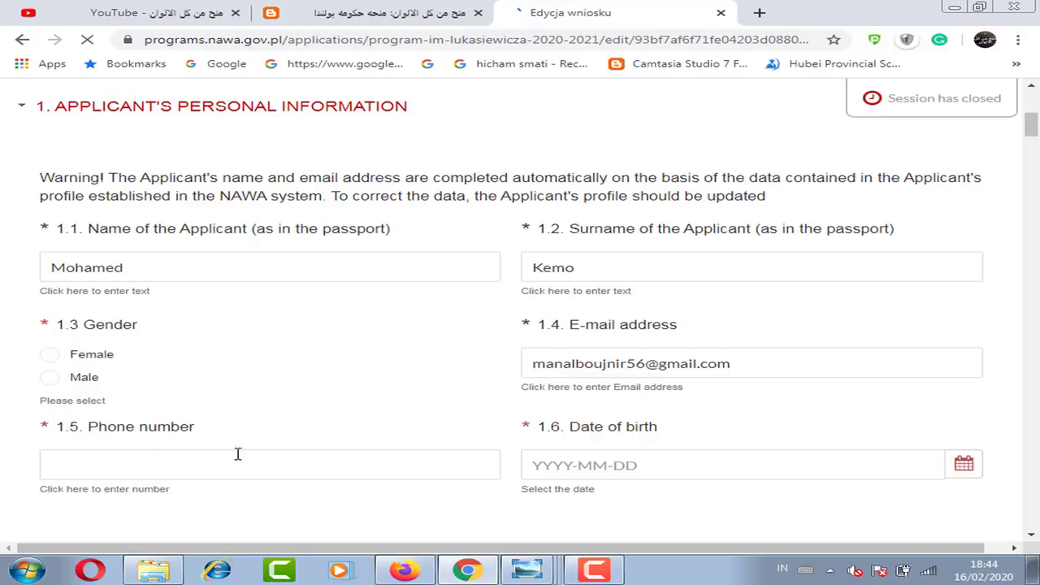
{"action": "left_click_drag", "start_coordinate": [1034, 139], "coordinate": [1034, 156]}
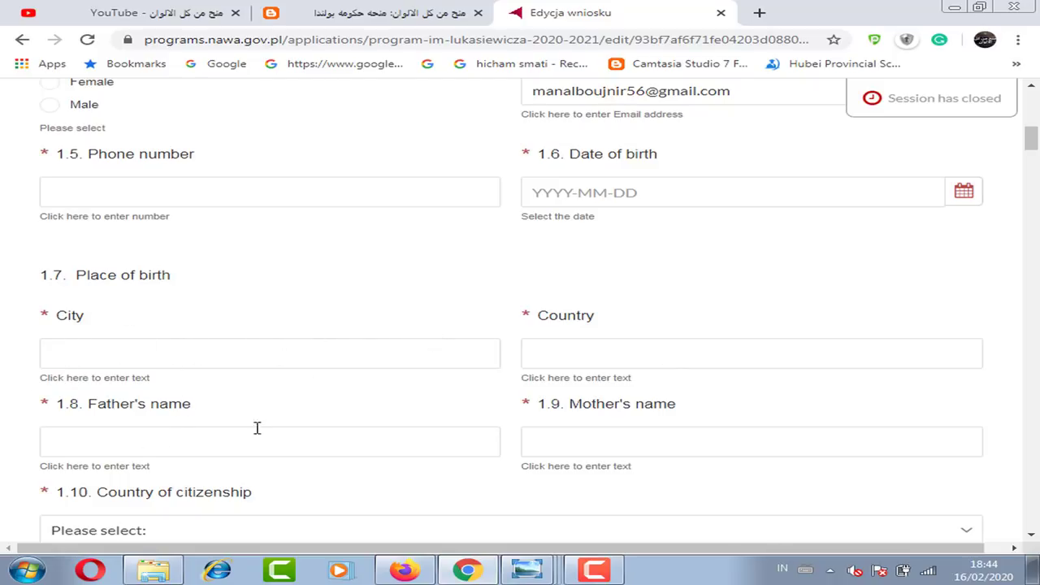
{"action": "scroll", "coordinate": [1035, 151], "scroll_direction": "down", "scroll_amount": 2}
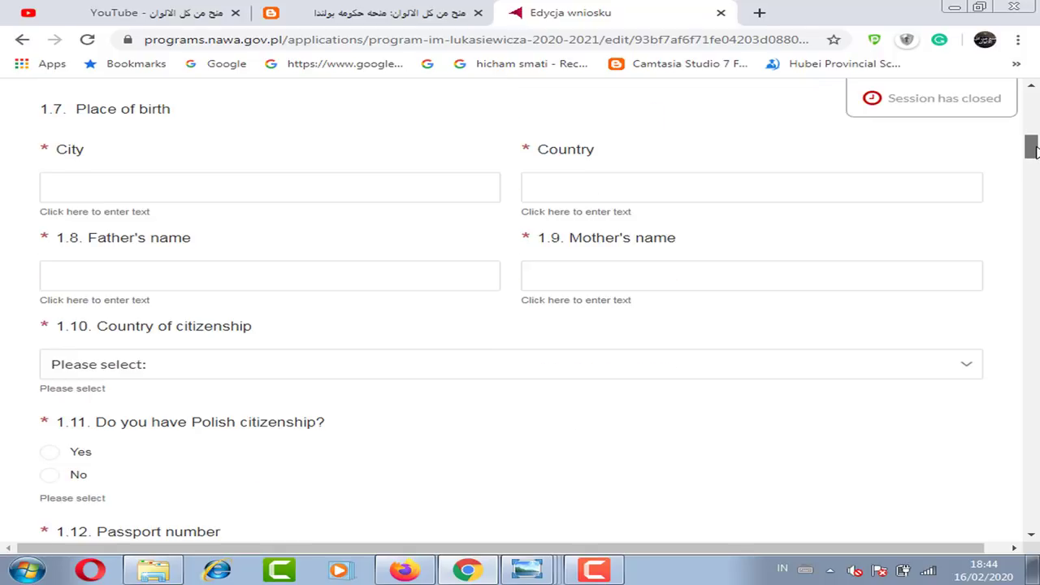
{"action": "left_click_drag", "start_coordinate": [1034, 151], "coordinate": [1035, 160]}
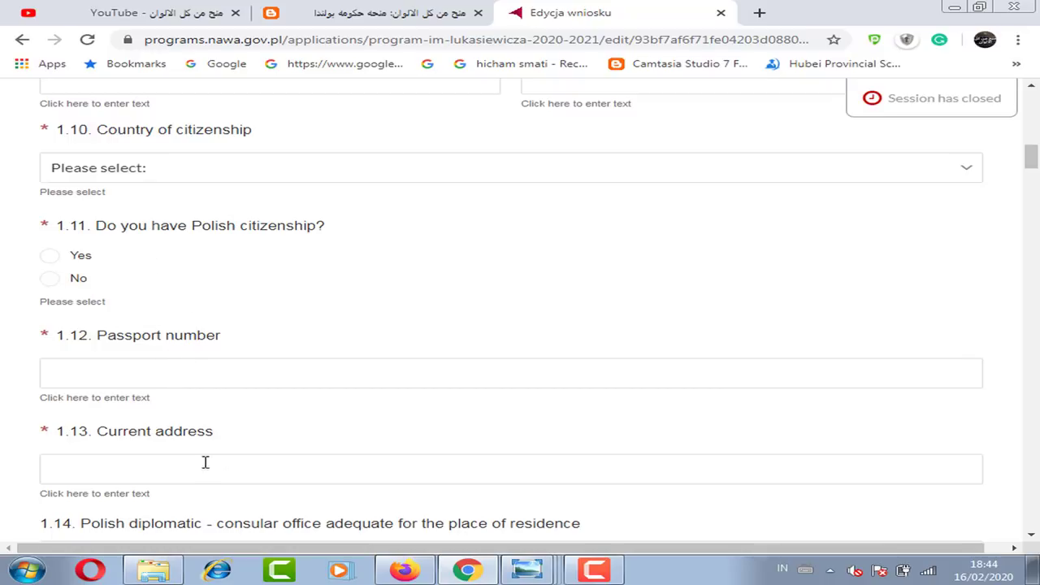
{"action": "left_click_drag", "start_coordinate": [1032, 158], "coordinate": [1030, 176]}
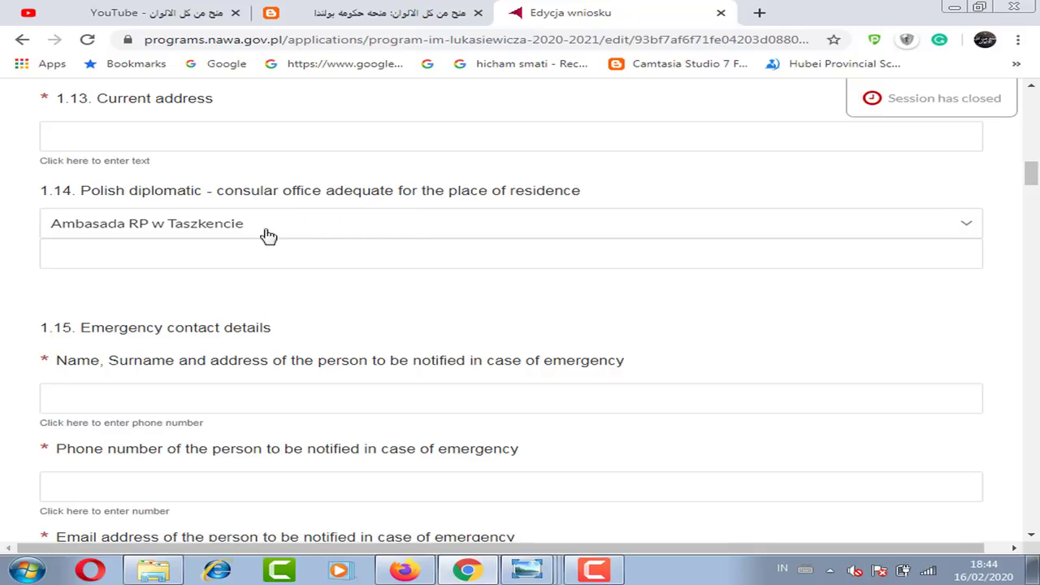
{"action": "left_click_drag", "start_coordinate": [1029, 163], "coordinate": [998, 181]}
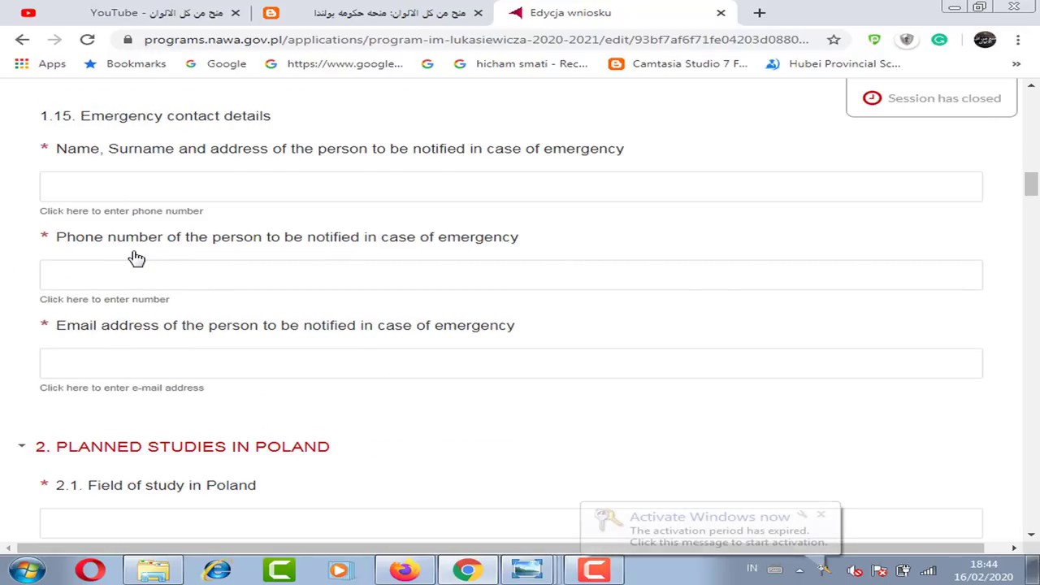
{"action": "left_click", "coordinate": [821, 515]}
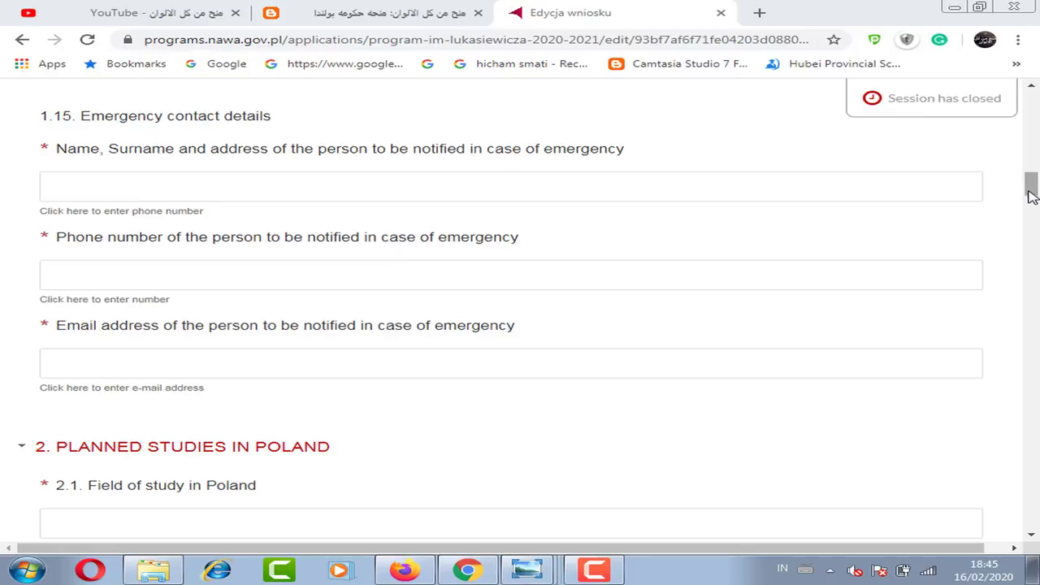
Examine the field of study question and the list of preferred universities in the planned studies section.
{"action": "left_click_drag", "start_coordinate": [1031, 187], "coordinate": [1032, 199]}
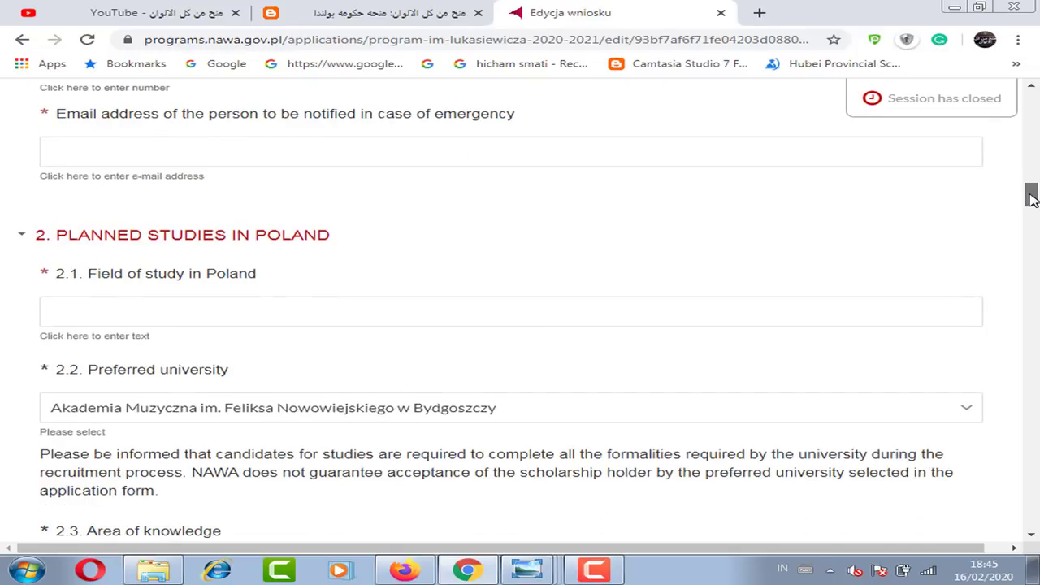
{"action": "left_click_drag", "start_coordinate": [1031, 199], "coordinate": [1032, 203]}
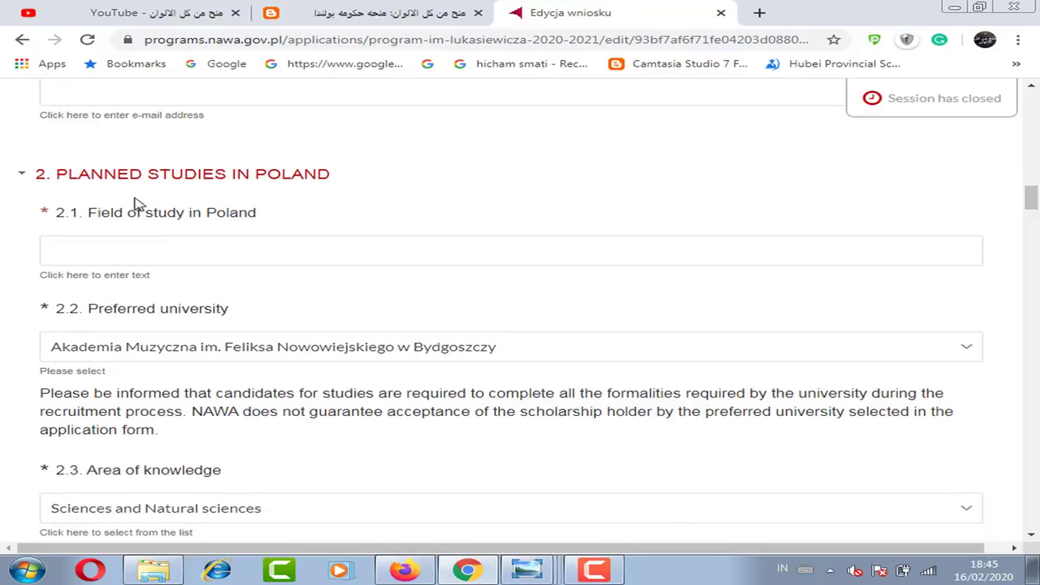
{"action": "left_click", "coordinate": [94, 256]}
{"action": "left_click", "coordinate": [24, 297]}
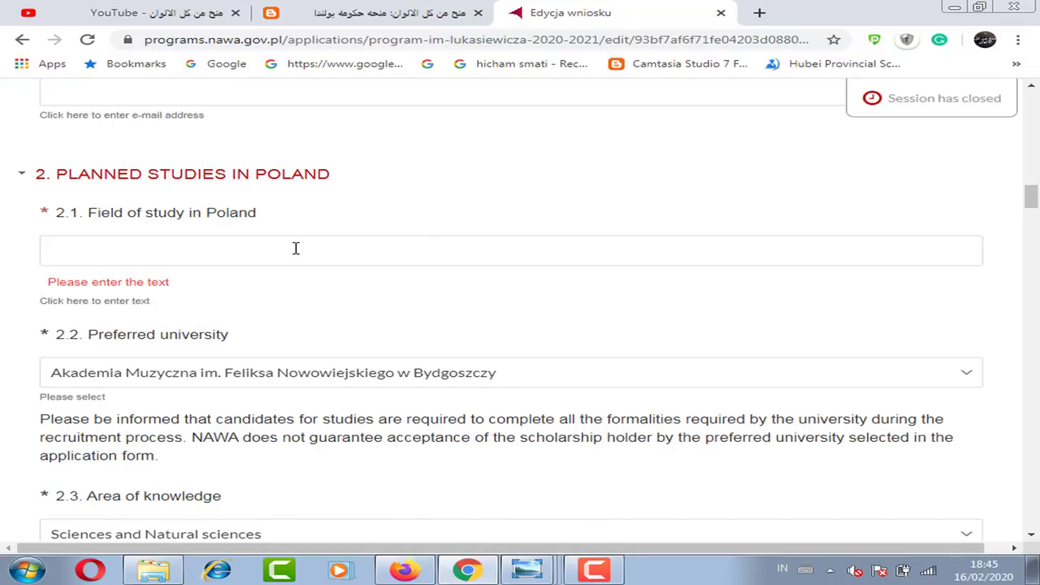
{"action": "left_click", "coordinate": [244, 380]}
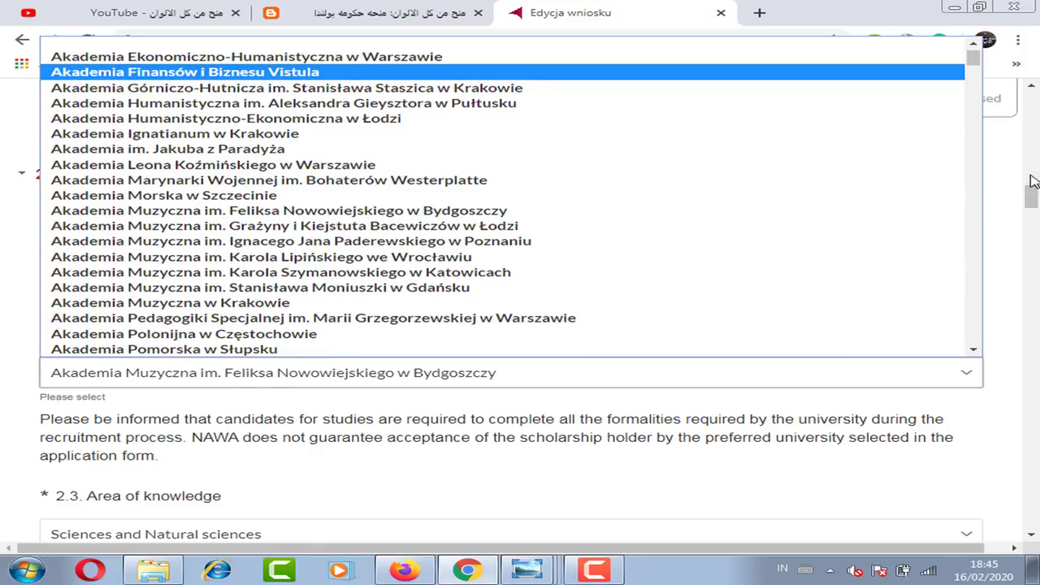
{"action": "left_click_drag", "start_coordinate": [973, 57], "coordinate": [973, 163]}
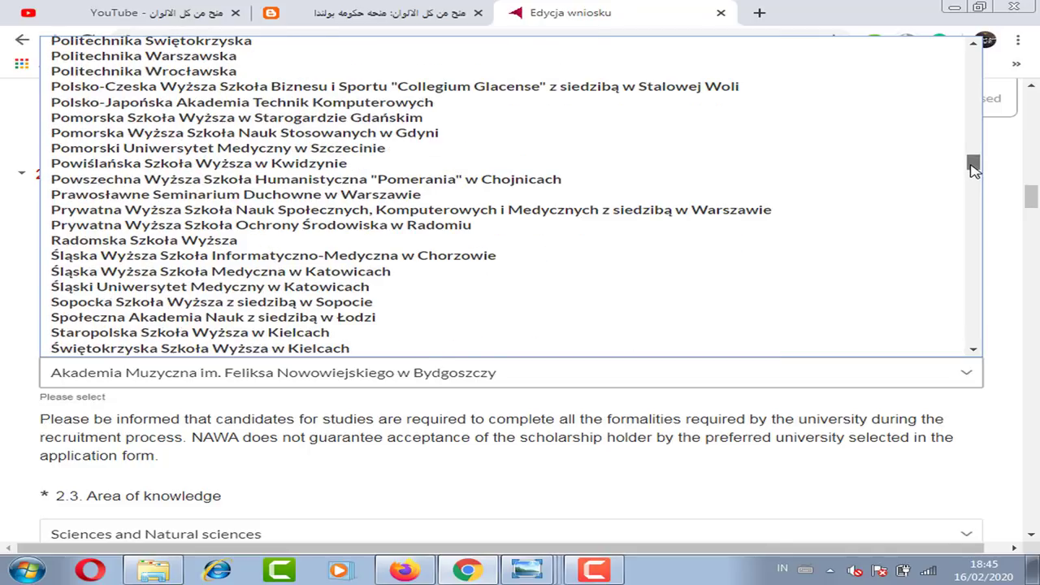
{"action": "left_click", "coordinate": [333, 418]}
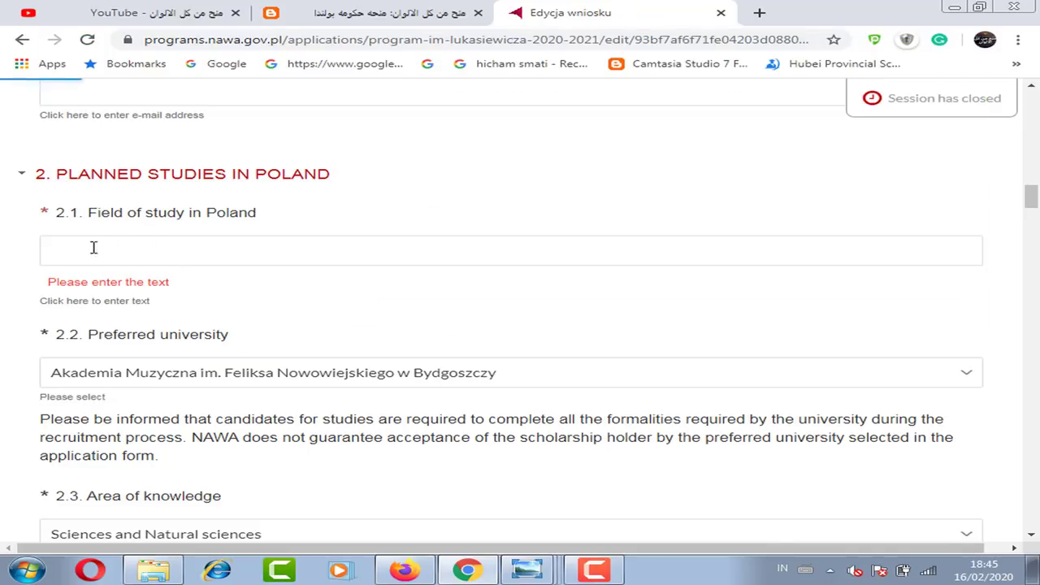
{"action": "left_click", "coordinate": [303, 380]}
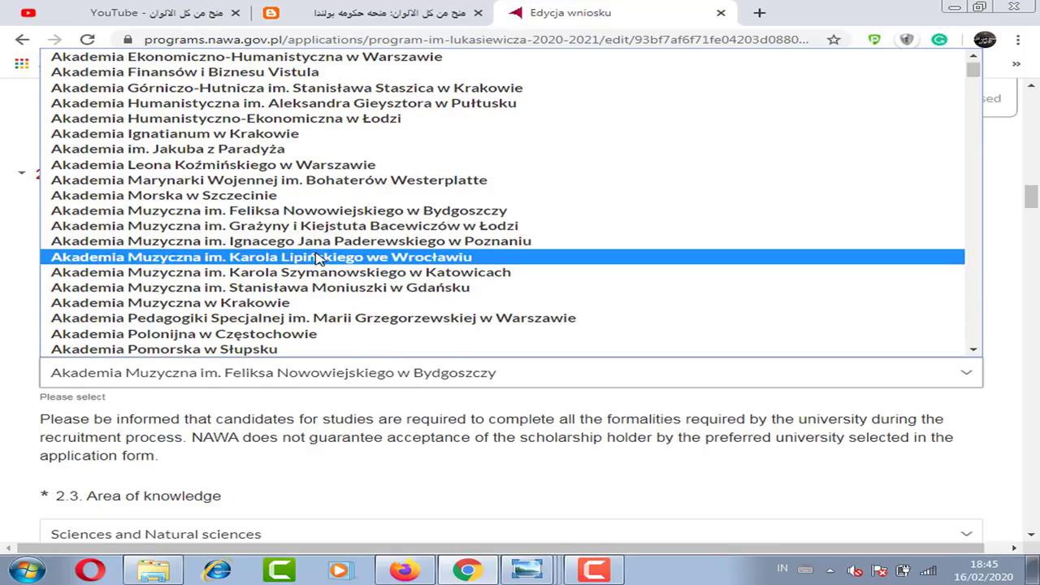
{"action": "left_click", "coordinate": [313, 485]}
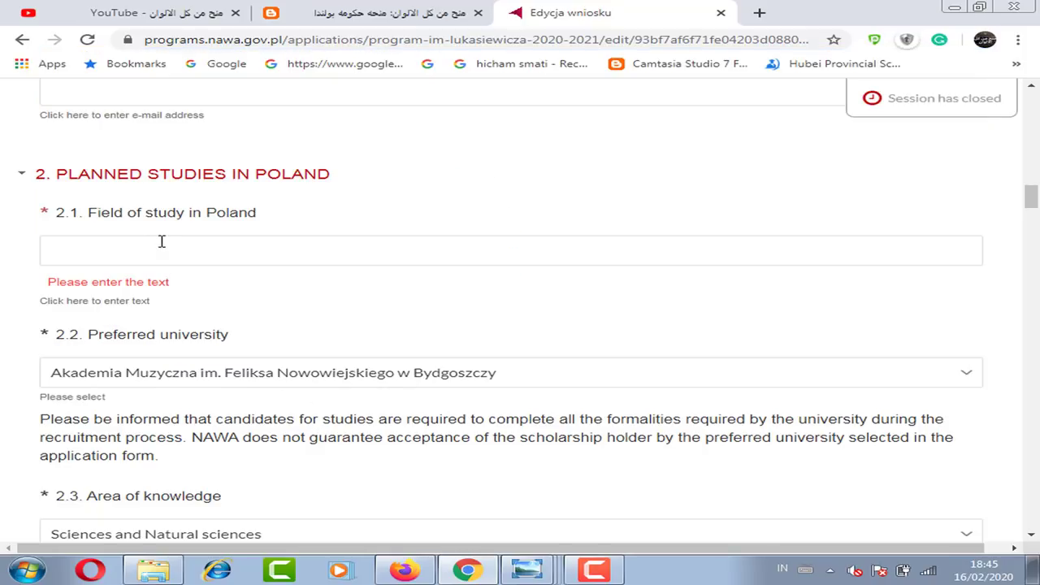
{"action": "left_click", "coordinate": [208, 372]}
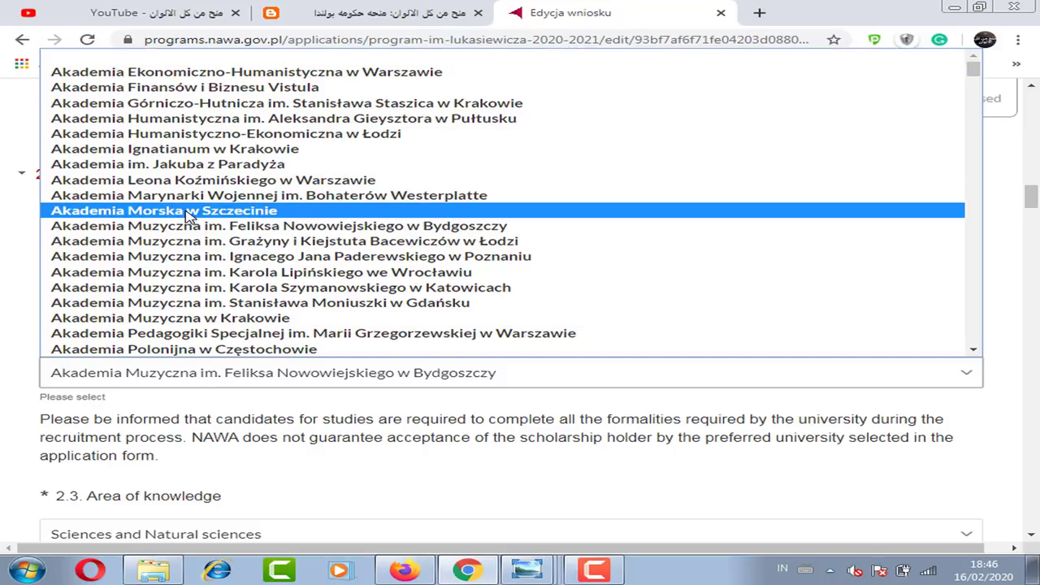
{"action": "left_click", "coordinate": [322, 420]}
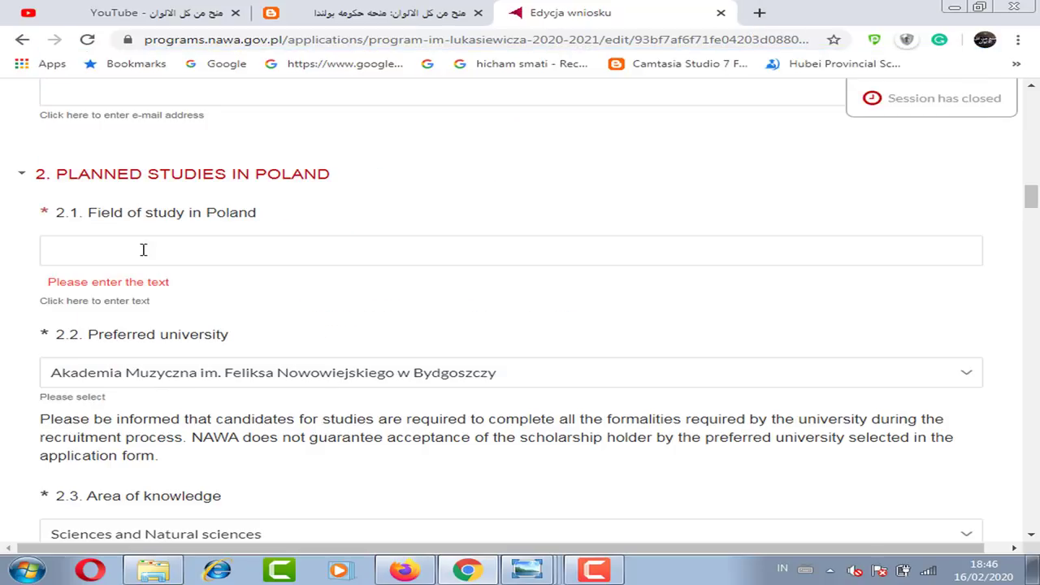
Examine the options for area of knowledge, scientific disciplines, planned language of studies and commencement semester.
{"action": "scroll", "coordinate": [1029, 199], "scroll_direction": "down", "scroll_amount": 3}
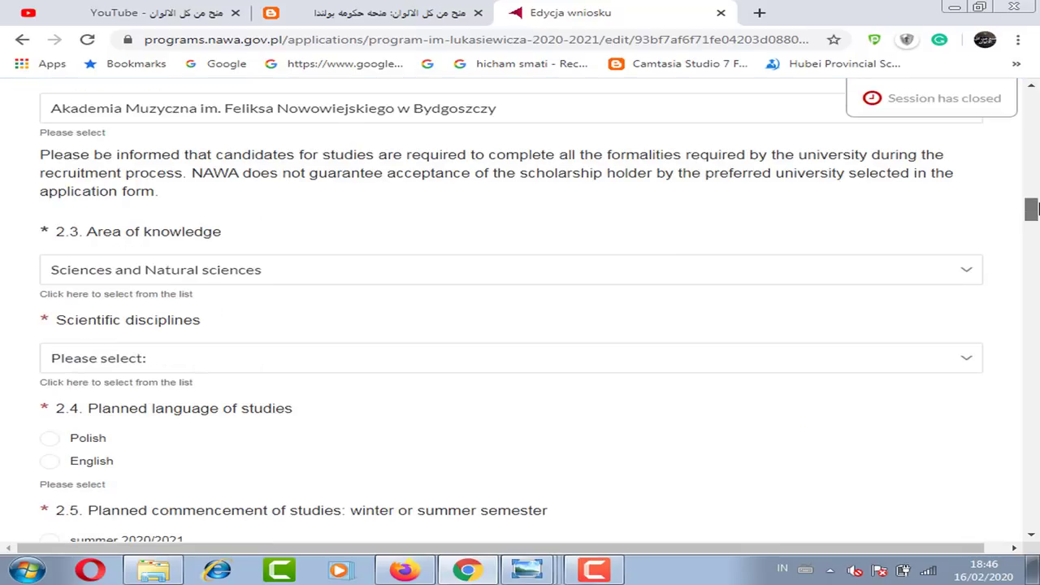
{"action": "left_click", "coordinate": [226, 269]}
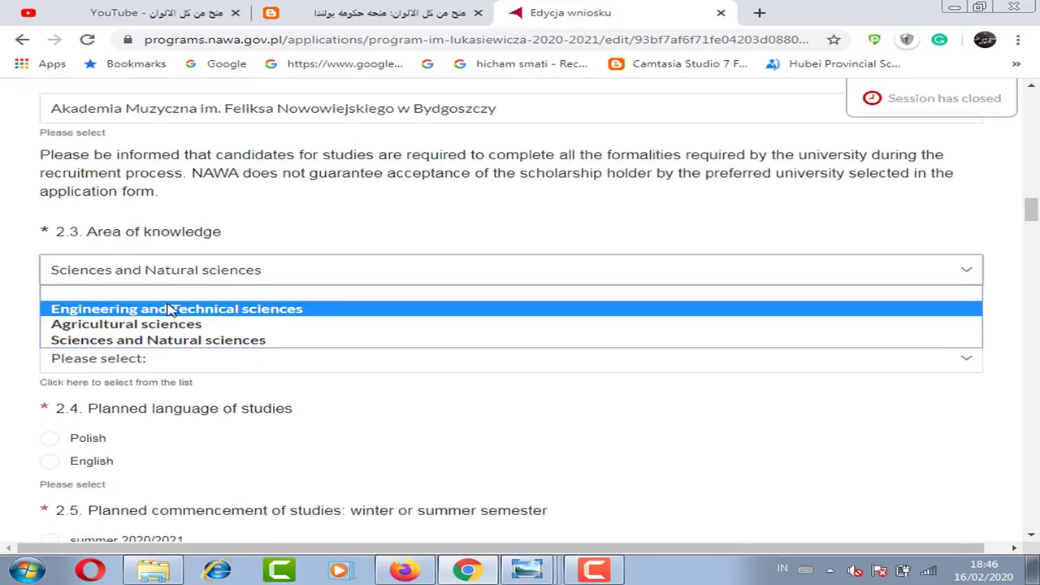
{"action": "left_click", "coordinate": [169, 357]}
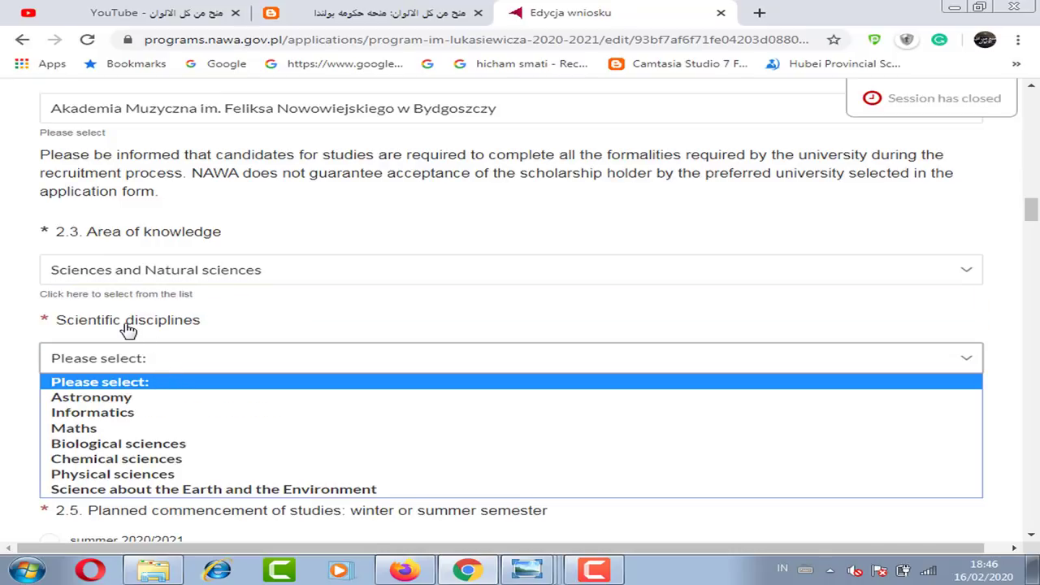
{"action": "left_click", "coordinate": [23, 425]}
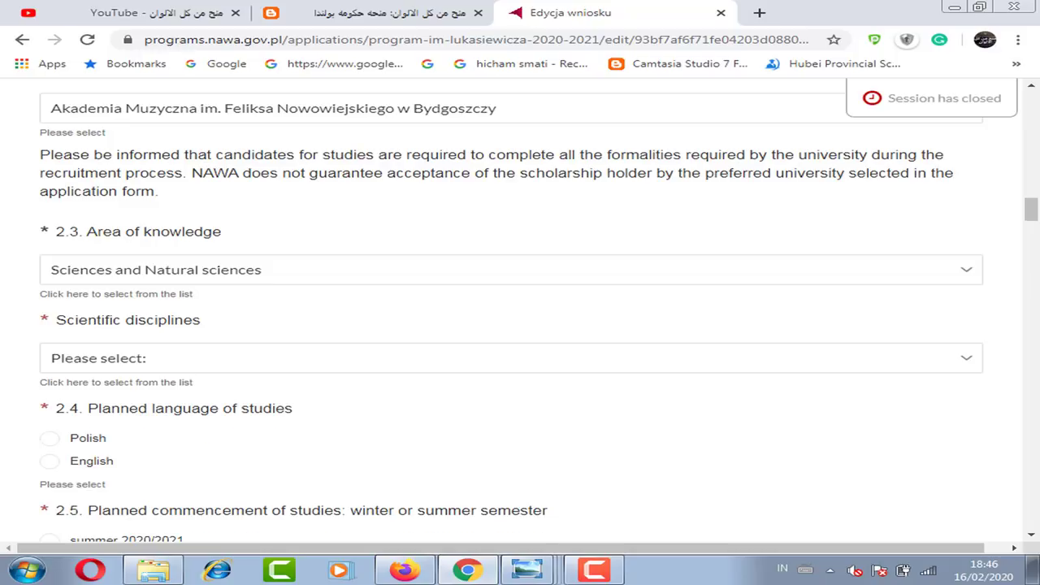
{"action": "scroll", "coordinate": [993, 223], "scroll_direction": "down", "scroll_amount": 3}
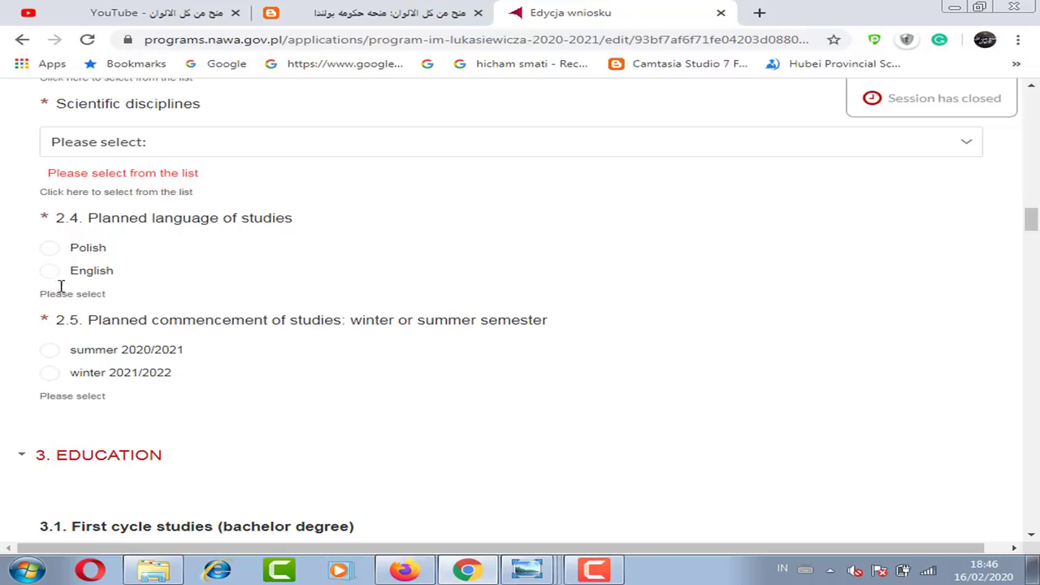
Examine the education section, from the first cycle studies and knowledge of languages to the previous academic or professional stays.
{"action": "scroll", "coordinate": [1030, 228], "scroll_direction": "down", "scroll_amount": 3}
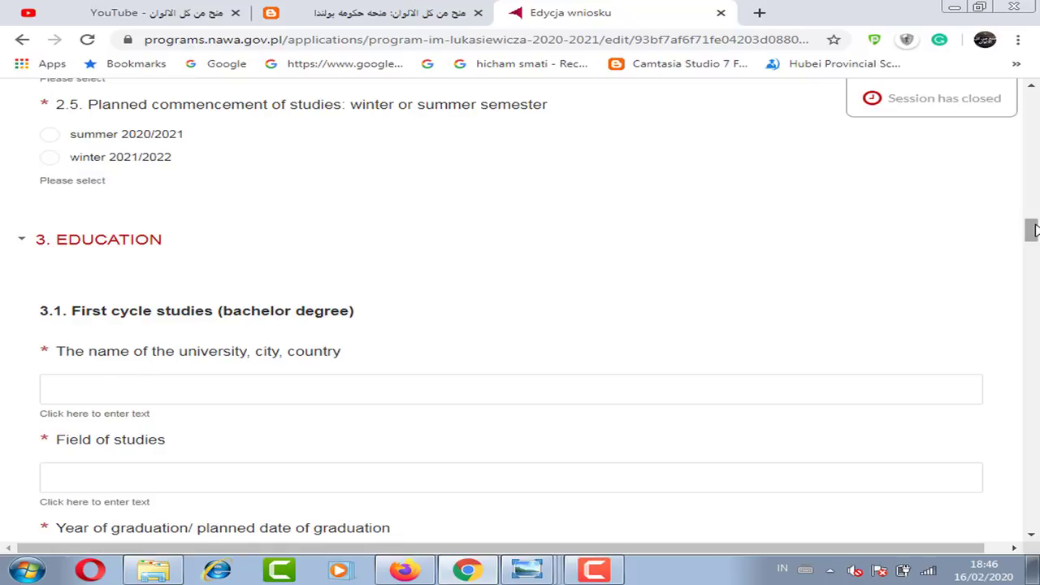
{"action": "left_click_drag", "start_coordinate": [1032, 230], "coordinate": [1034, 239]}
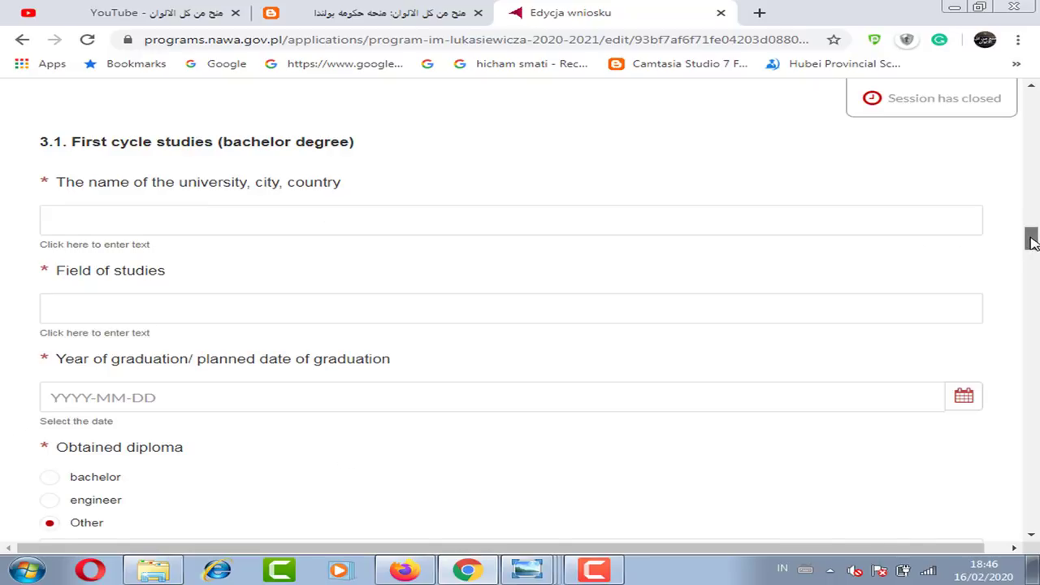
{"action": "left_click_drag", "start_coordinate": [1030, 242], "coordinate": [1030, 262]}
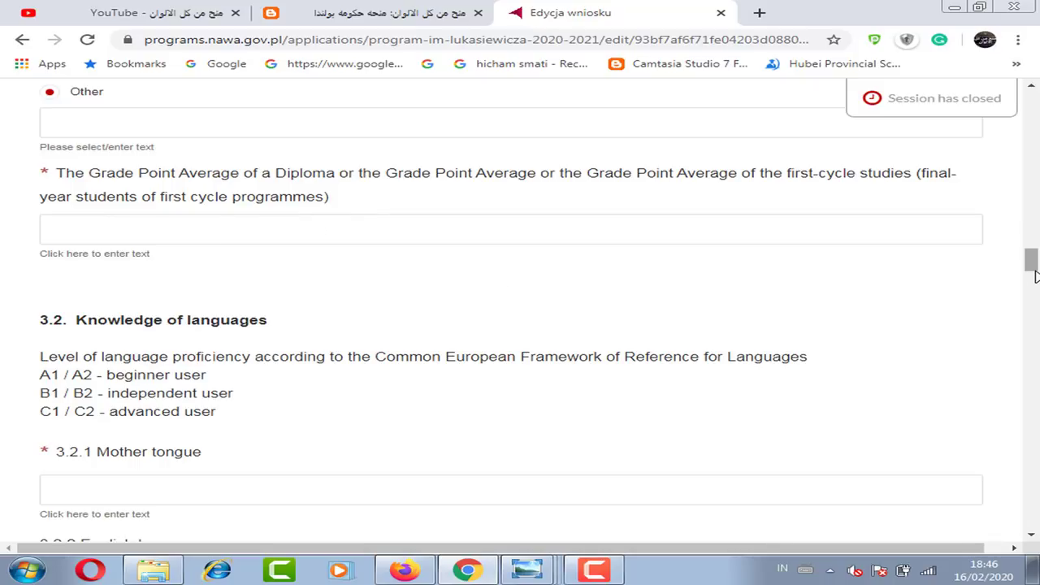
{"action": "left_click_drag", "start_coordinate": [1033, 268], "coordinate": [1035, 288]}
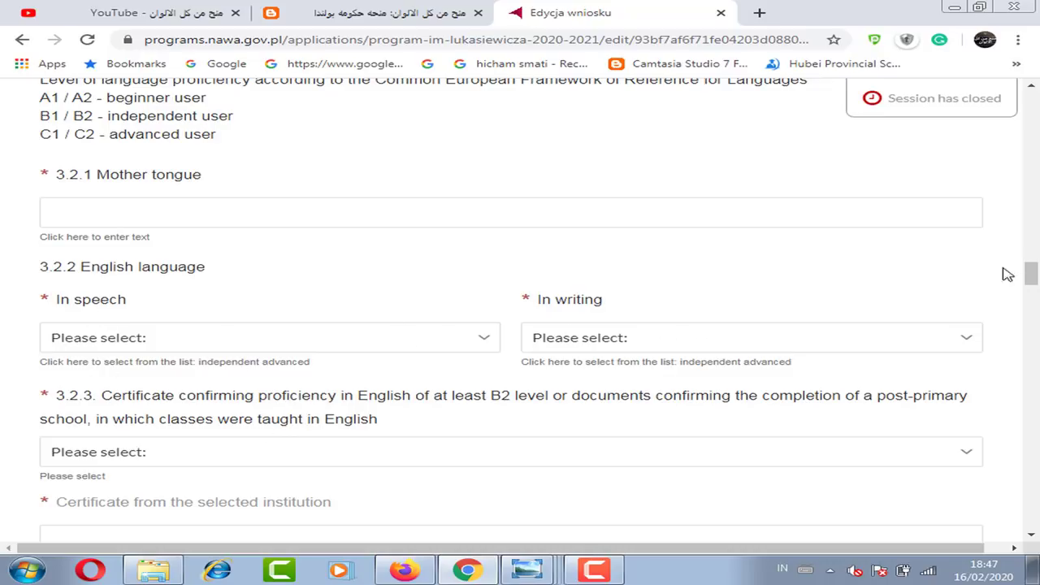
{"action": "left_click_drag", "start_coordinate": [1031, 276], "coordinate": [1032, 299]}
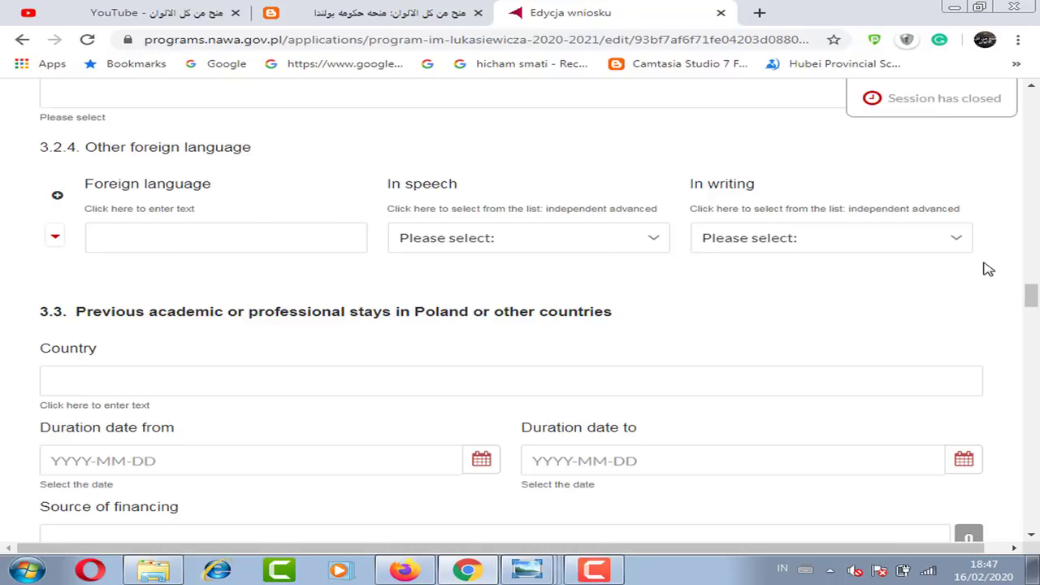
{"action": "left_click_drag", "start_coordinate": [1034, 295], "coordinate": [1034, 307]}
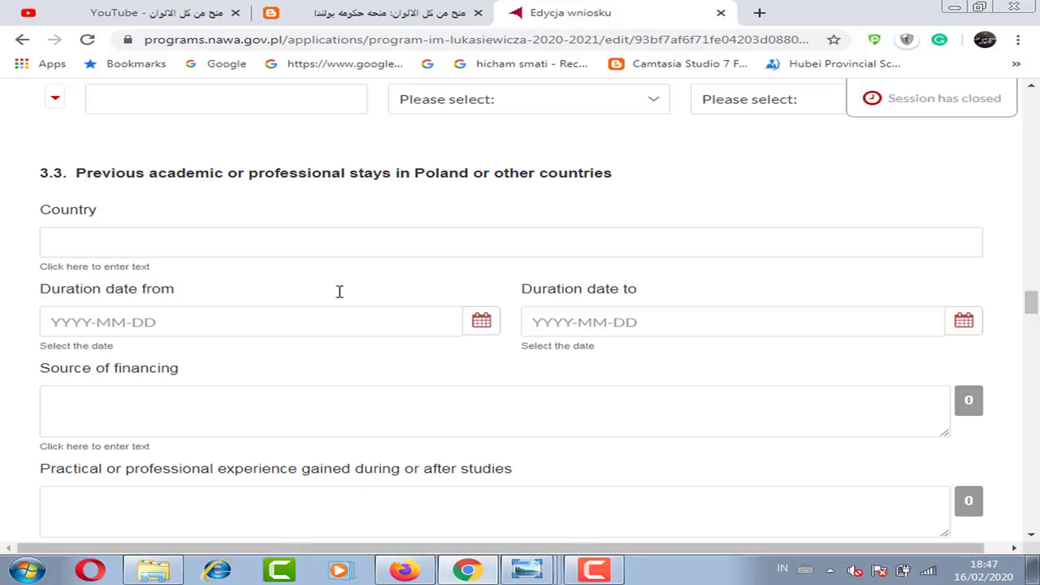
Examine the master's thesis proposal fields and the obligatory attachments, from the passport page to the English proficiency certificate.
{"action": "mouse_move", "coordinate": [1032, 299]}
{"action": "left_mouse_down"}
{"action": "mouse_move", "coordinate": [1033, 329]}
{"action": "mouse_move", "coordinate": [1034, 315]}
{"action": "left_mouse_up"}
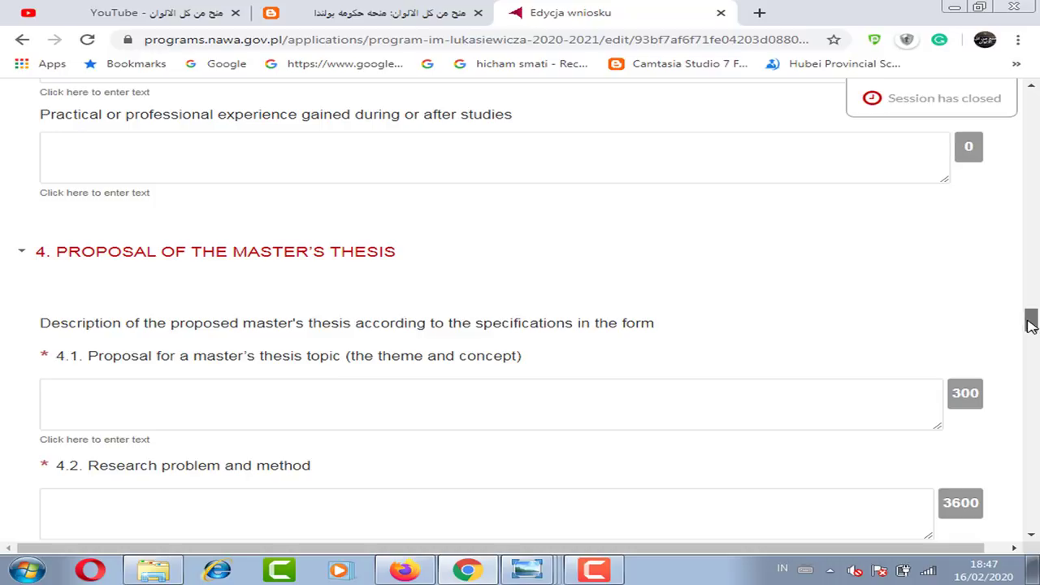
{"action": "scroll", "coordinate": [1030, 325], "scroll_direction": "down", "scroll_amount": 1}
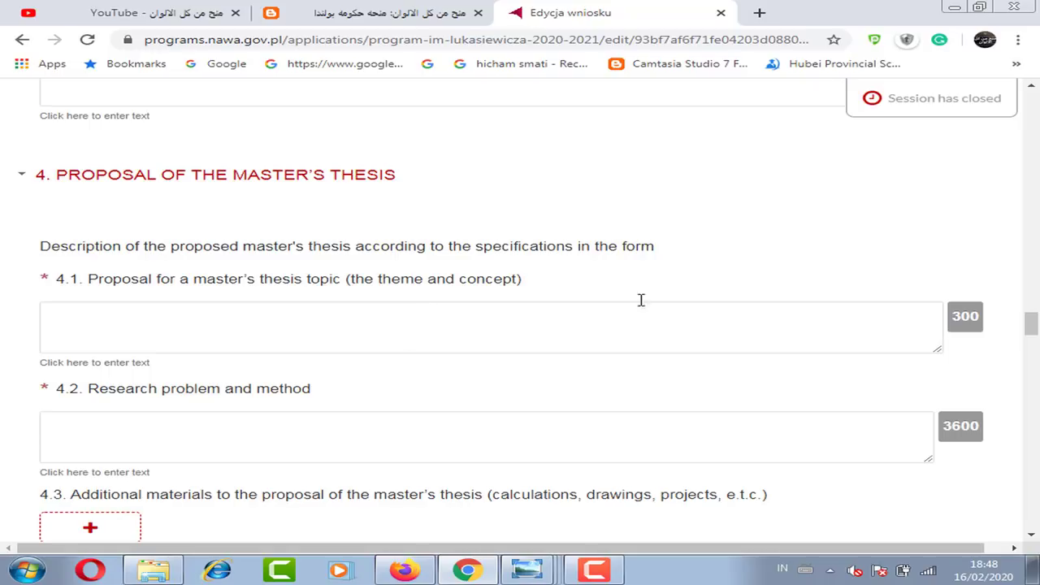
{"action": "left_click_drag", "start_coordinate": [1031, 330], "coordinate": [1033, 336]}
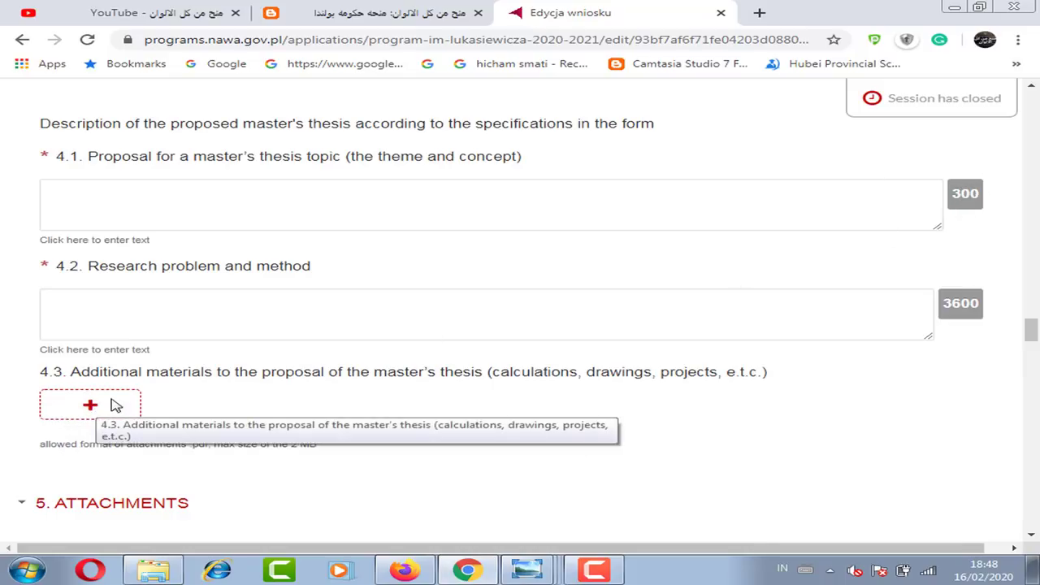
{"action": "left_click_drag", "start_coordinate": [1032, 330], "coordinate": [1033, 348]}
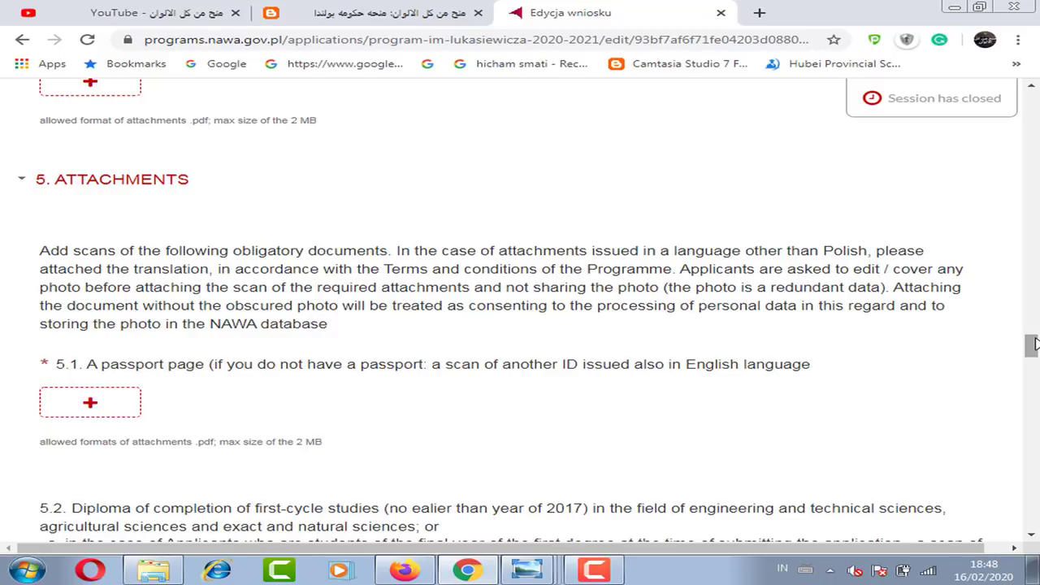
{"action": "left_click_drag", "start_coordinate": [1032, 344], "coordinate": [1032, 364]}
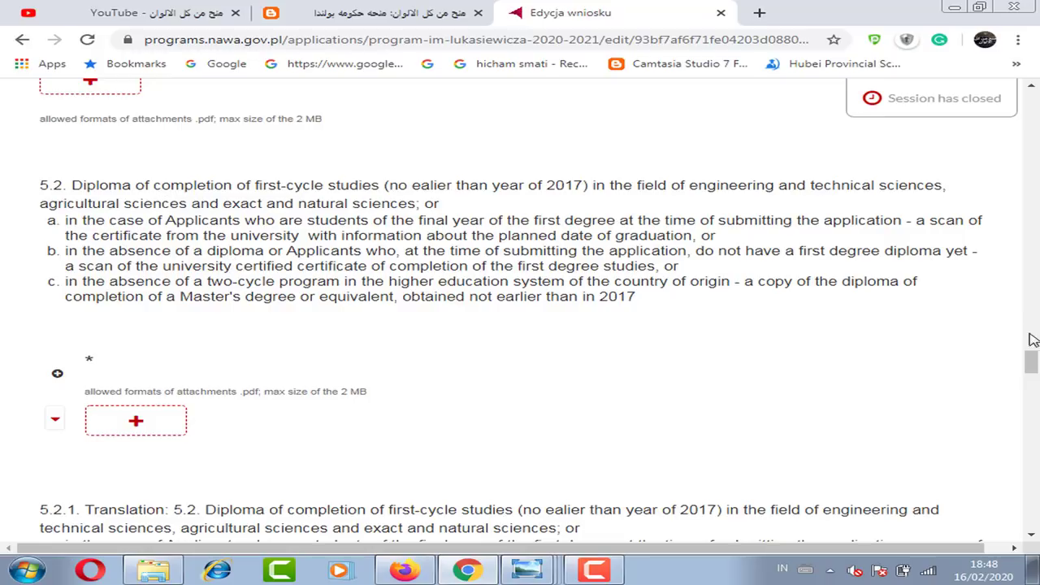
{"action": "left_click_drag", "start_coordinate": [1032, 361], "coordinate": [1033, 391]}
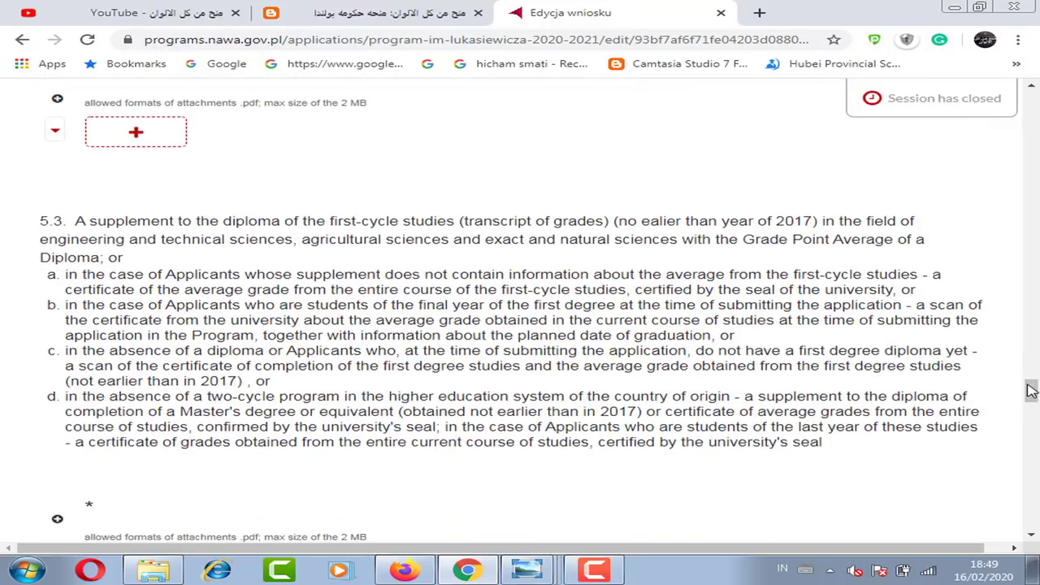
{"action": "left_click_drag", "start_coordinate": [1030, 390], "coordinate": [1033, 431]}
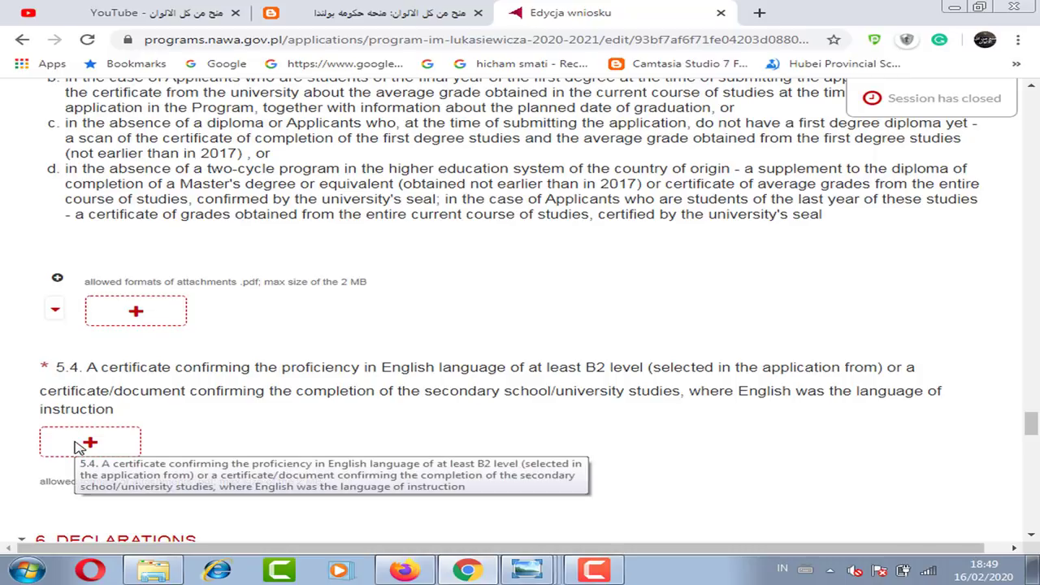
Accept declarations 6.1, 6.2 and 6.3 about Polish citizenship, the Master's degree and earlier Lukasiewicz scholarships.
{"action": "left_click_drag", "start_coordinate": [1032, 433], "coordinate": [1033, 449]}
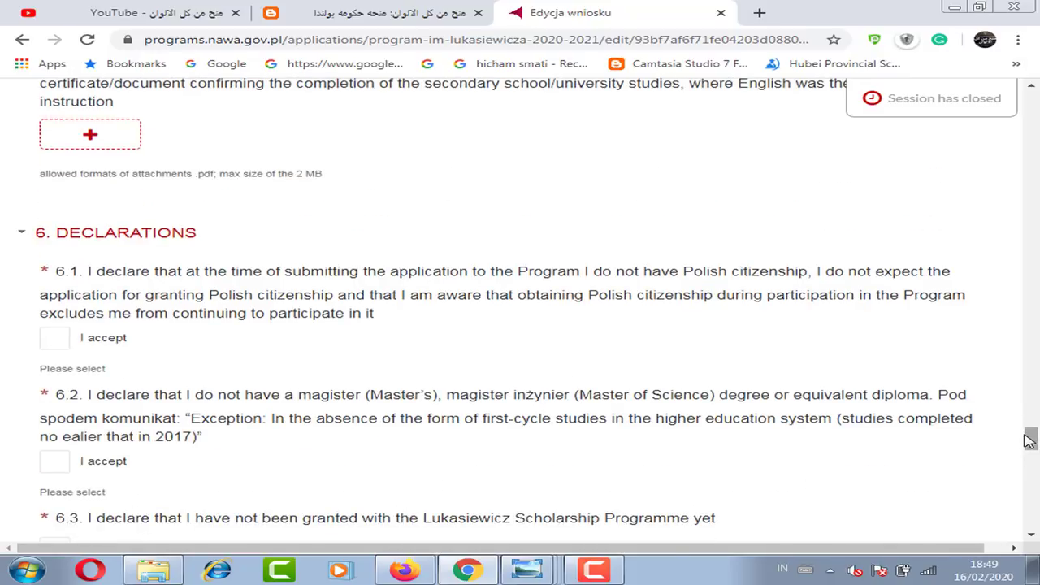
{"action": "left_click_drag", "start_coordinate": [1029, 434], "coordinate": [1031, 446]}
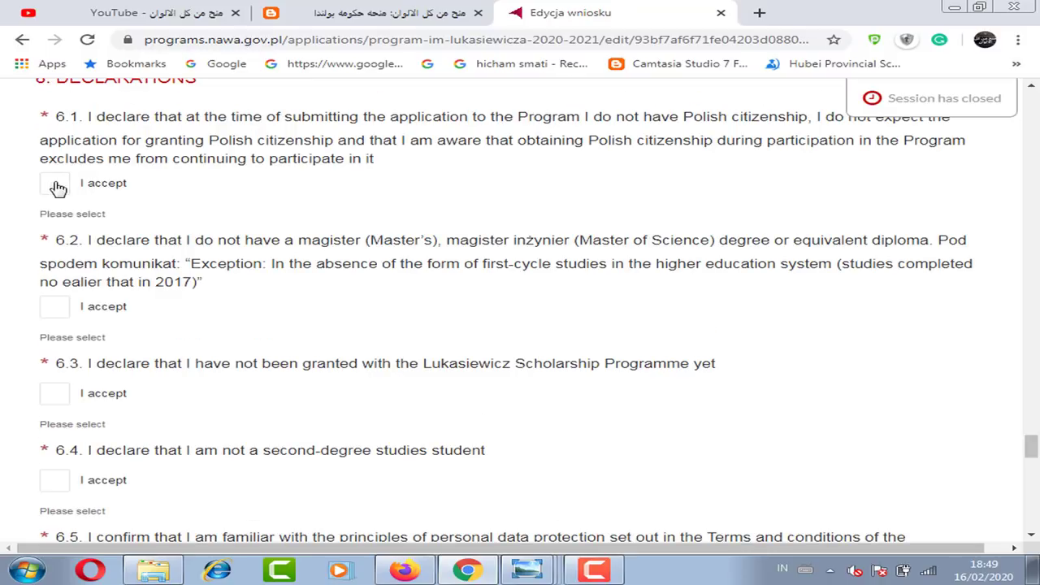
{"action": "left_click", "coordinate": [54, 185]}
{"action": "left_click", "coordinate": [54, 393]}
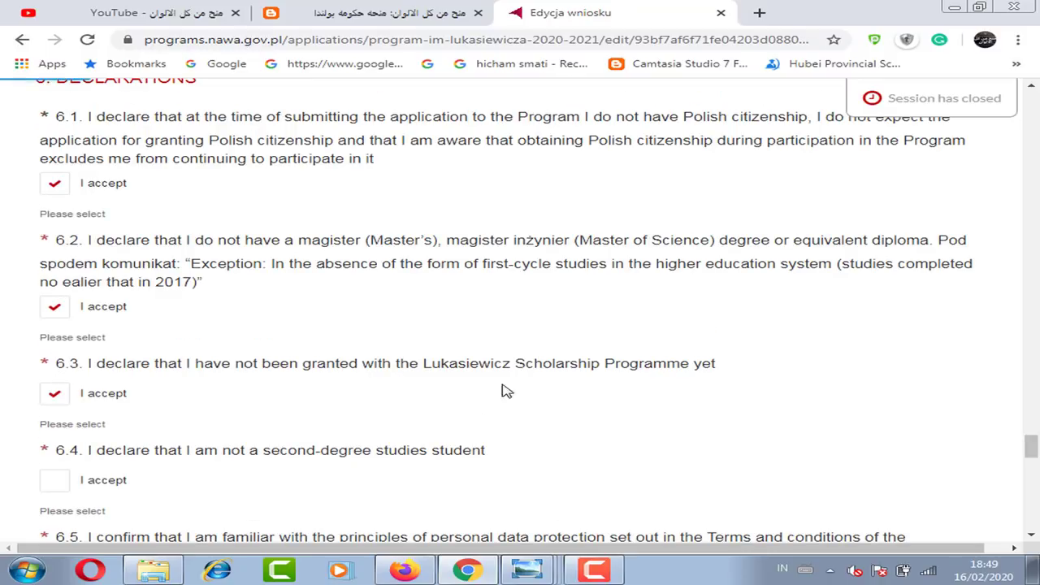
Select Polish consulate as the way of learning about the Programme and go to the form's save and submit options.
{"action": "left_click_drag", "start_coordinate": [1030, 448], "coordinate": [1032, 491]}
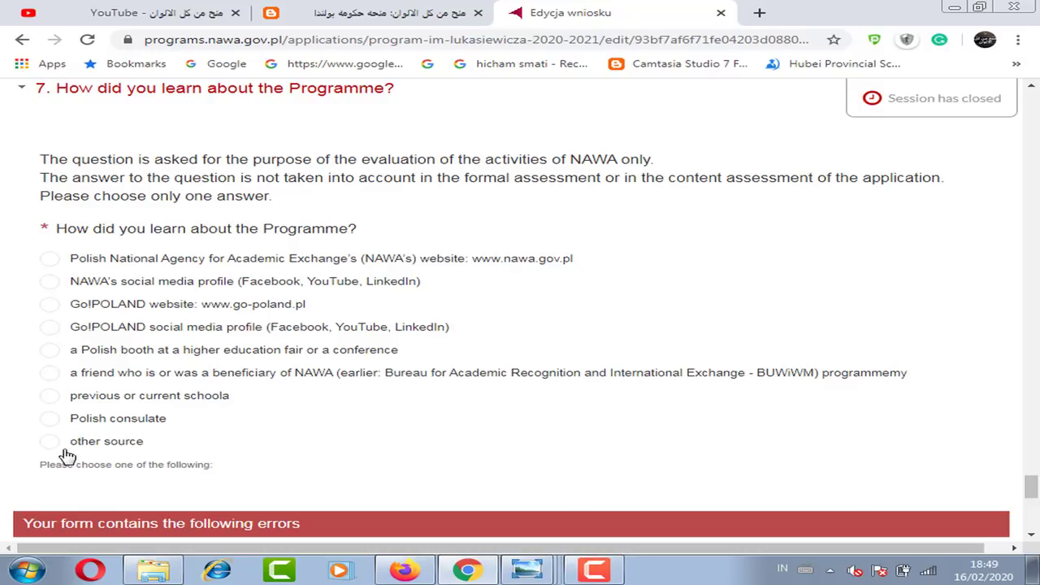
{"action": "left_click", "coordinate": [51, 420]}
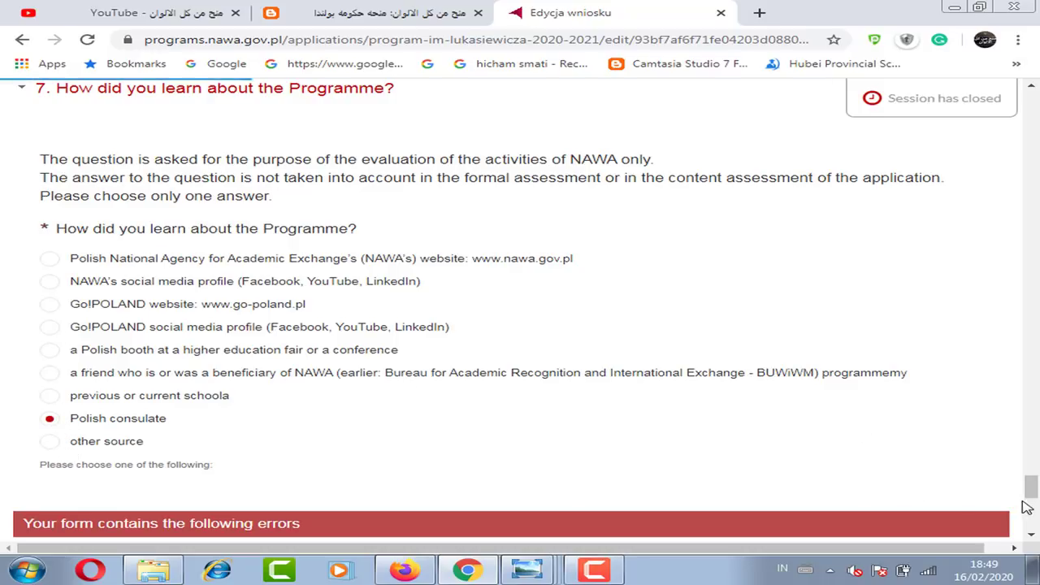
{"action": "left_click_drag", "start_coordinate": [1029, 487], "coordinate": [935, 355]}
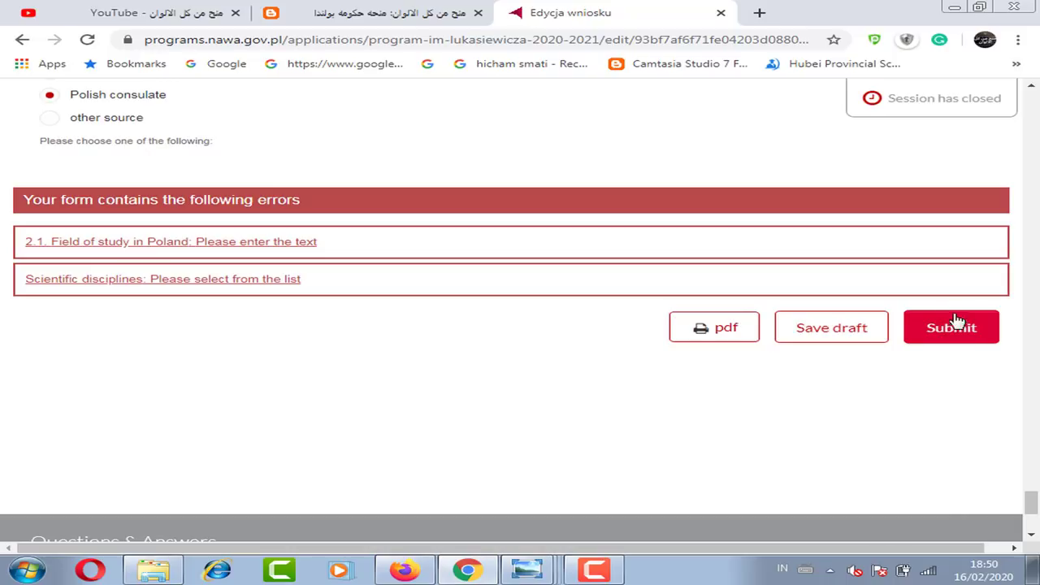
Switch to the blog post about the Polish government scholarship and review the tuition and monthly stipend lines in its funding section.
{"action": "left_click", "coordinate": [361, 10]}
{"action": "left_click_drag", "start_coordinate": [1036, 461], "coordinate": [1036, 289]}
{"action": "left_click_drag", "start_coordinate": [130, 264], "coordinate": [281, 281]}
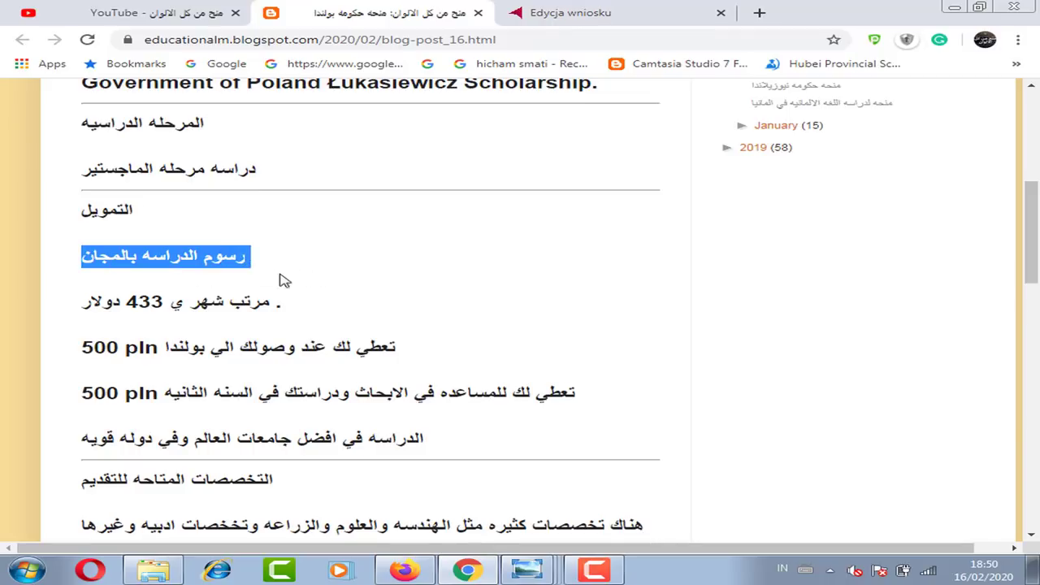
{"action": "left_click_drag", "start_coordinate": [65, 302], "coordinate": [366, 329]}
{"action": "left_click", "coordinate": [319, 302]}
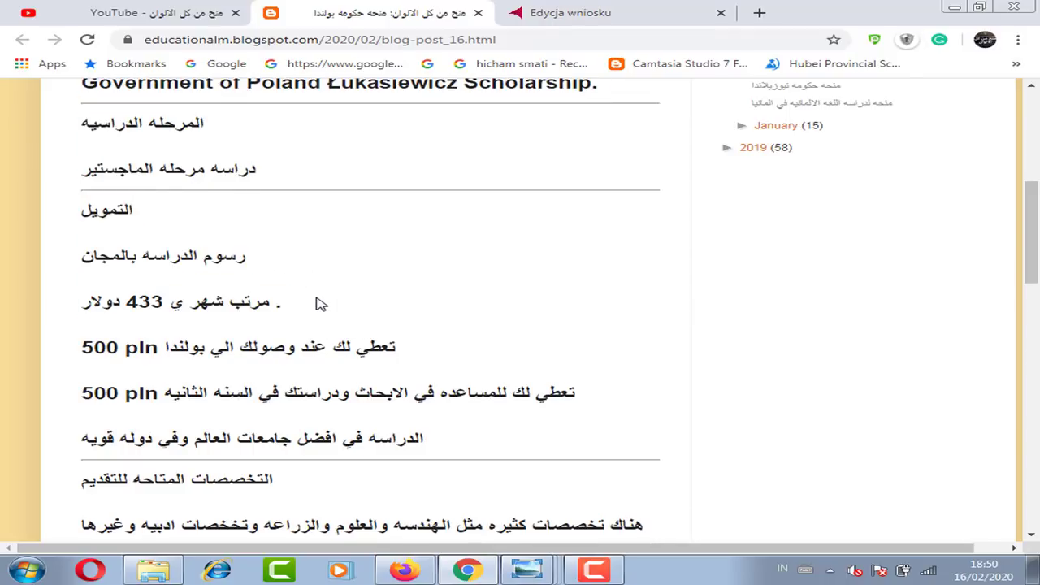